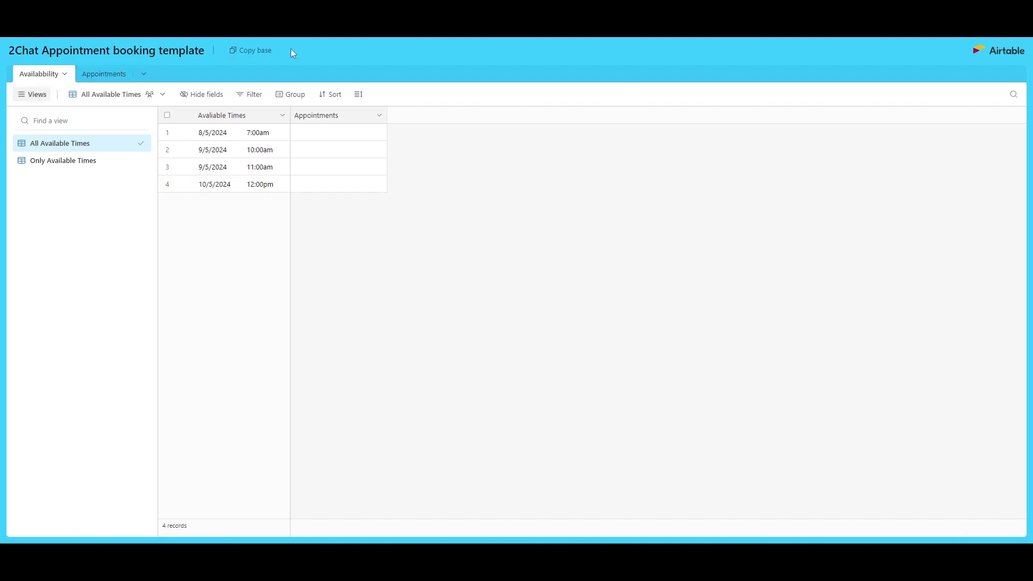
- Duplicate the 2Chat Appointment booking template base into the My Business workspace
left_click(261, 52)
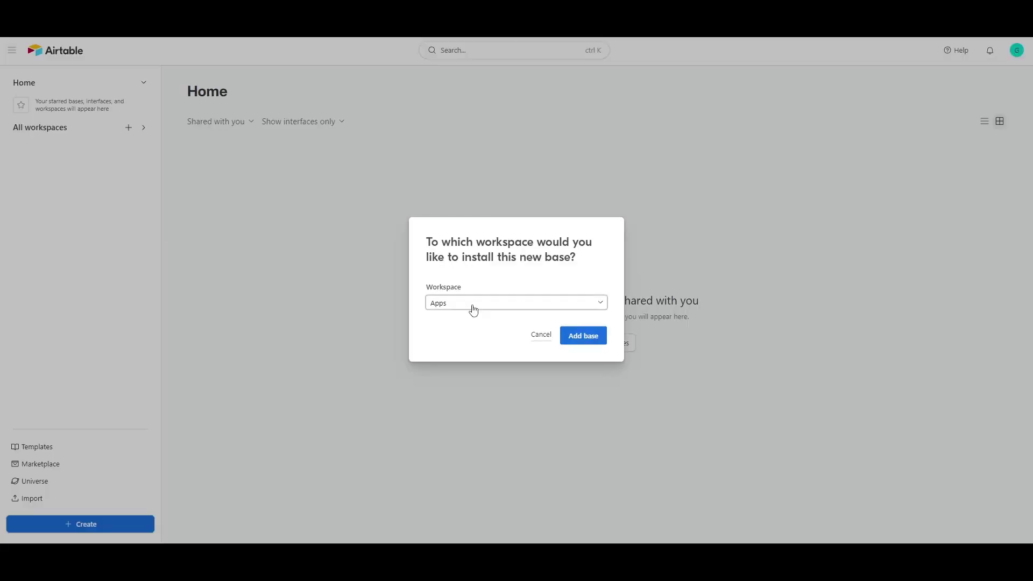
left_click(473, 305)
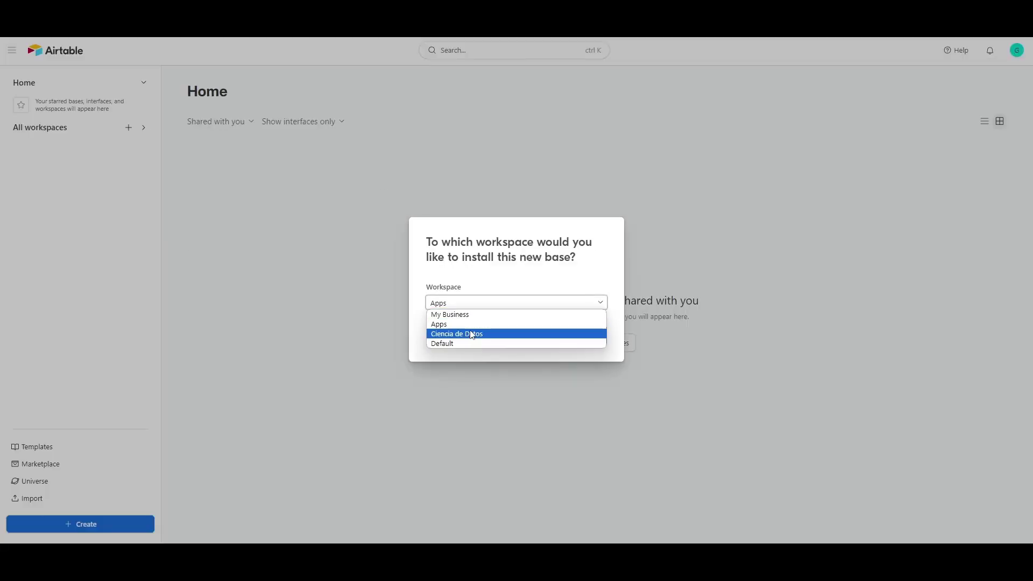
left_click(472, 317)
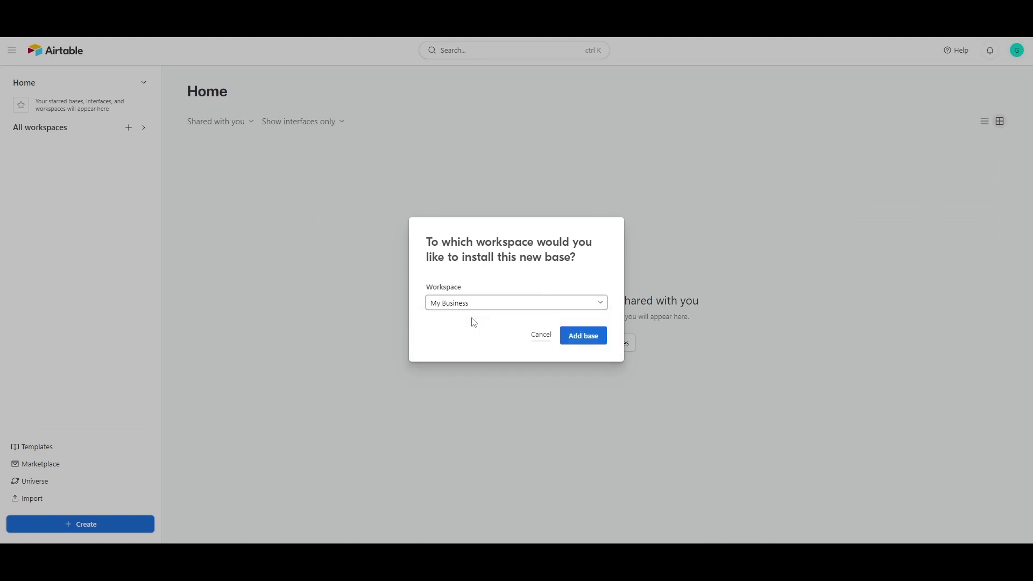
left_click(582, 338)
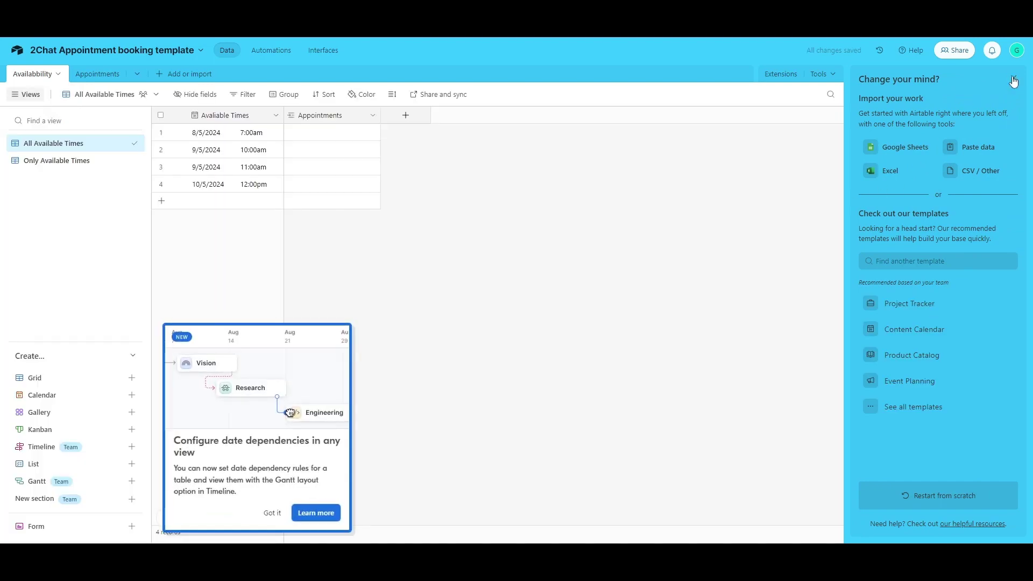
- Close the import and templates panel and both announcement popups
left_click(1014, 80)
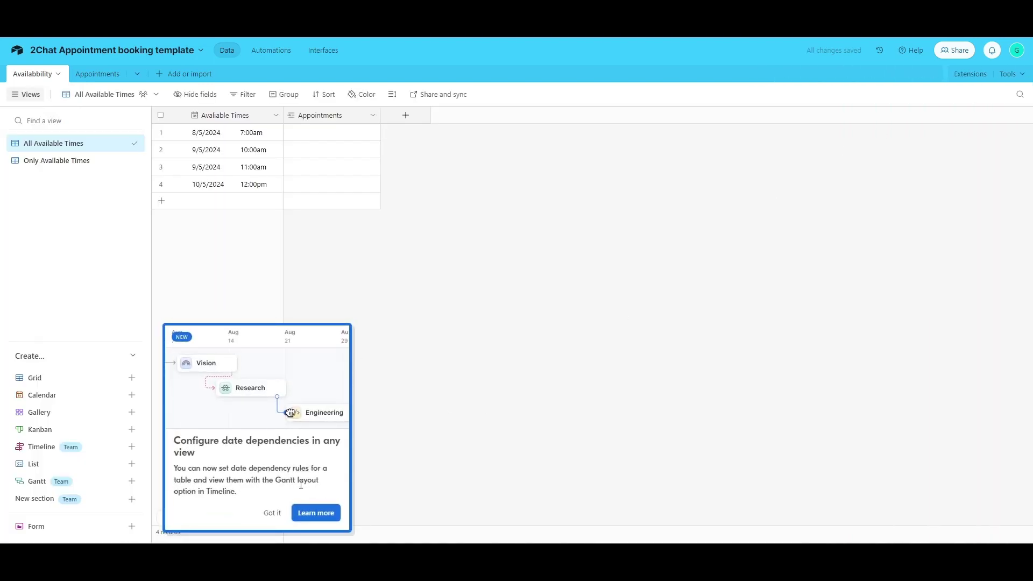
left_click(272, 513)
left_click(276, 514)
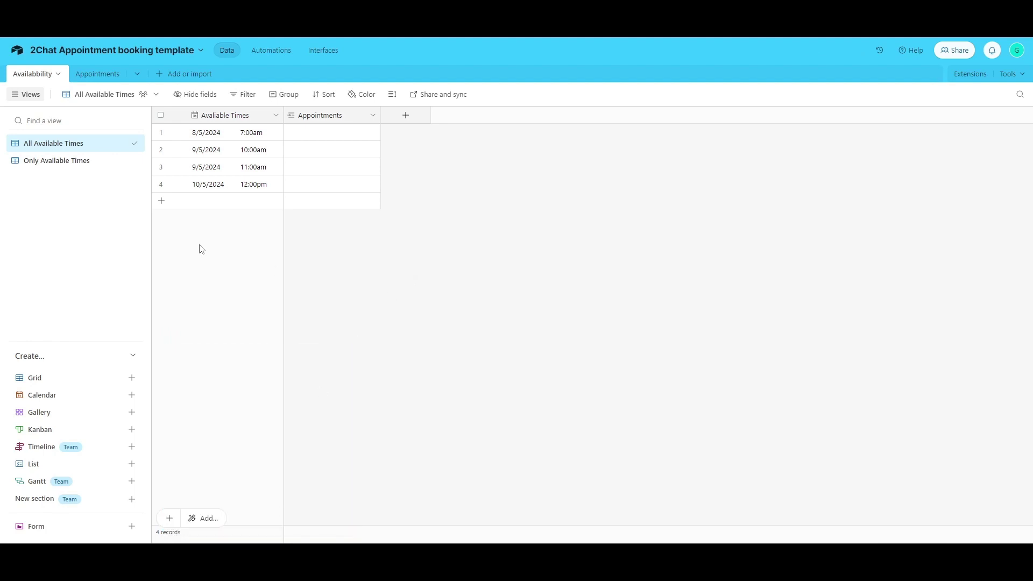
- Check the Only Available Times view's filter, then expand its first record (8/5/2024 7:00am)
left_click(202, 137)
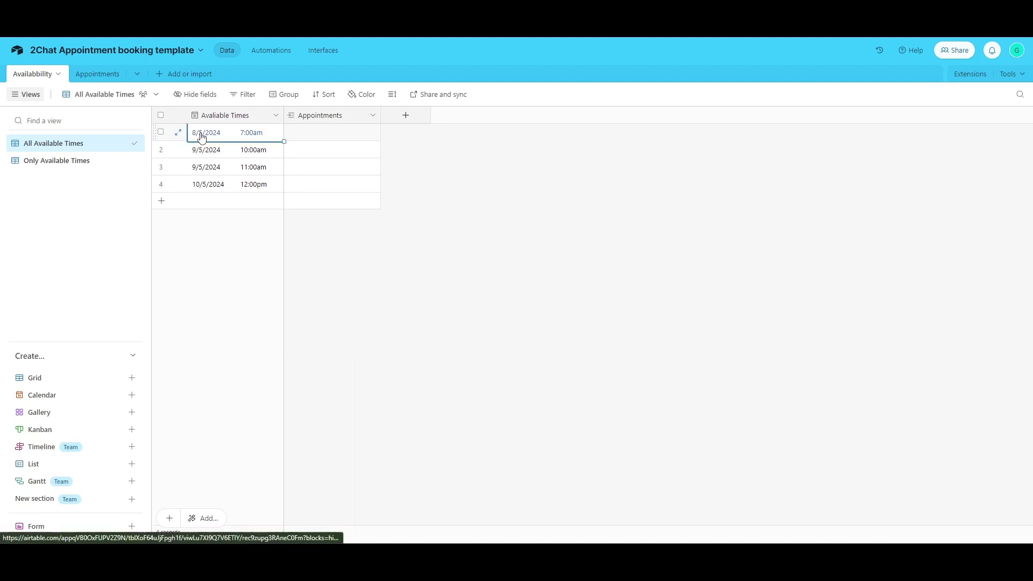
left_click(60, 161)
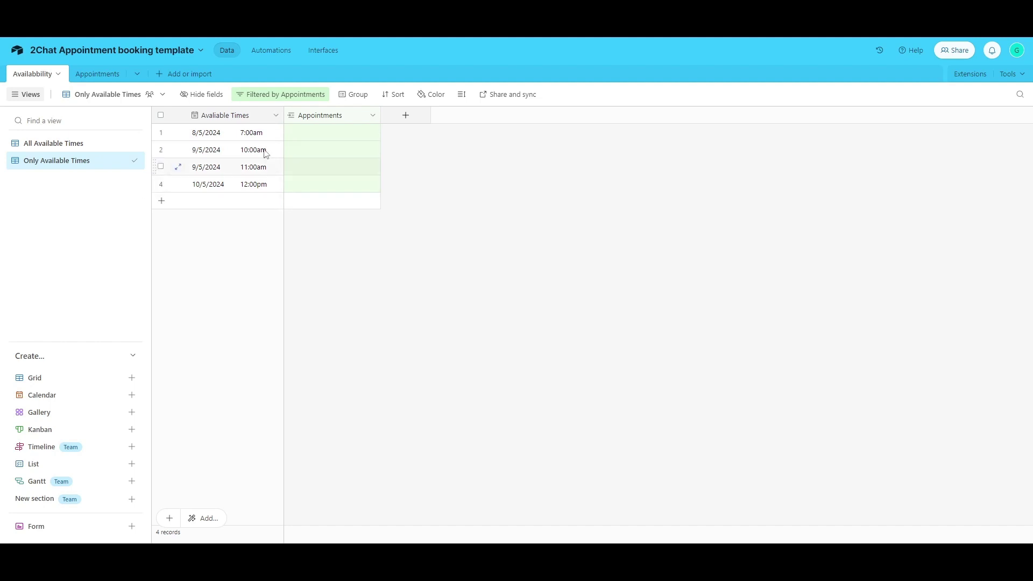
left_click(293, 100)
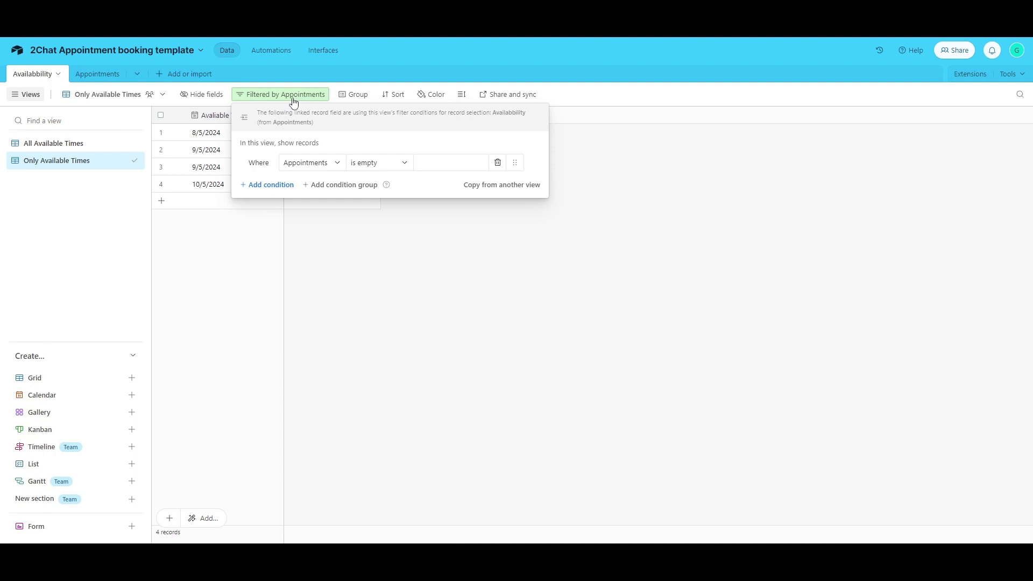
left_click(295, 101)
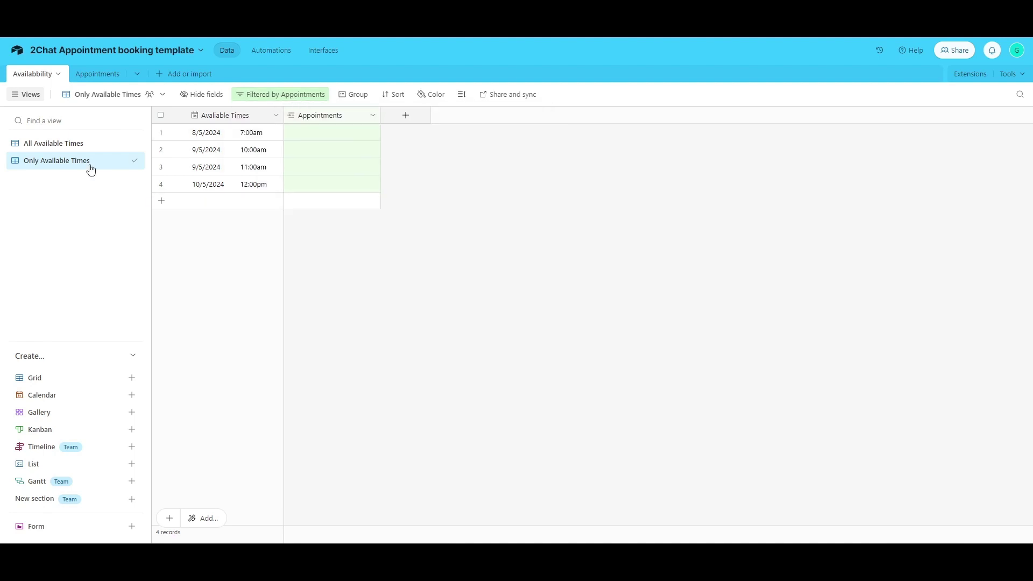
left_click(74, 145)
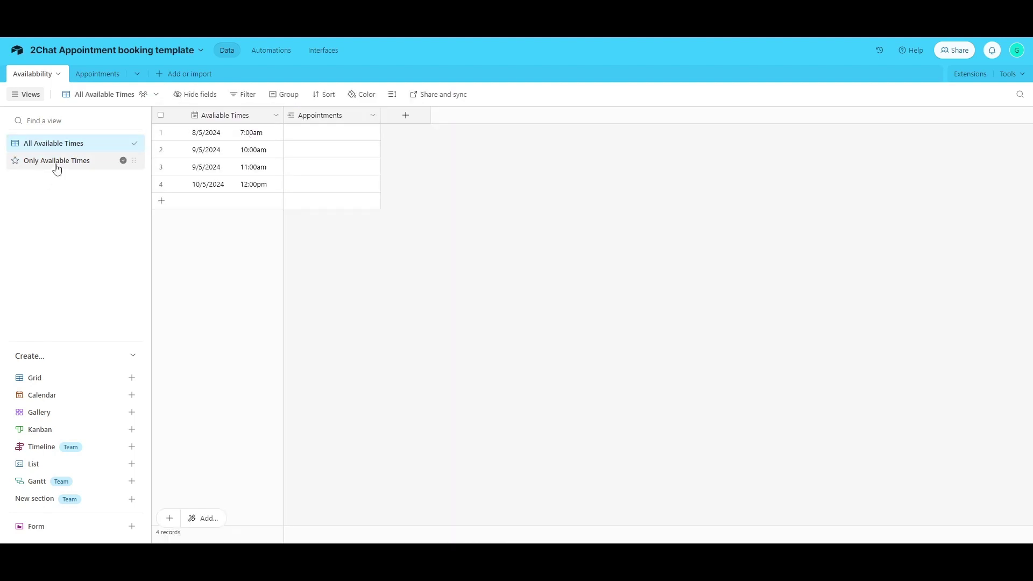
left_click(59, 160)
left_click(178, 133)
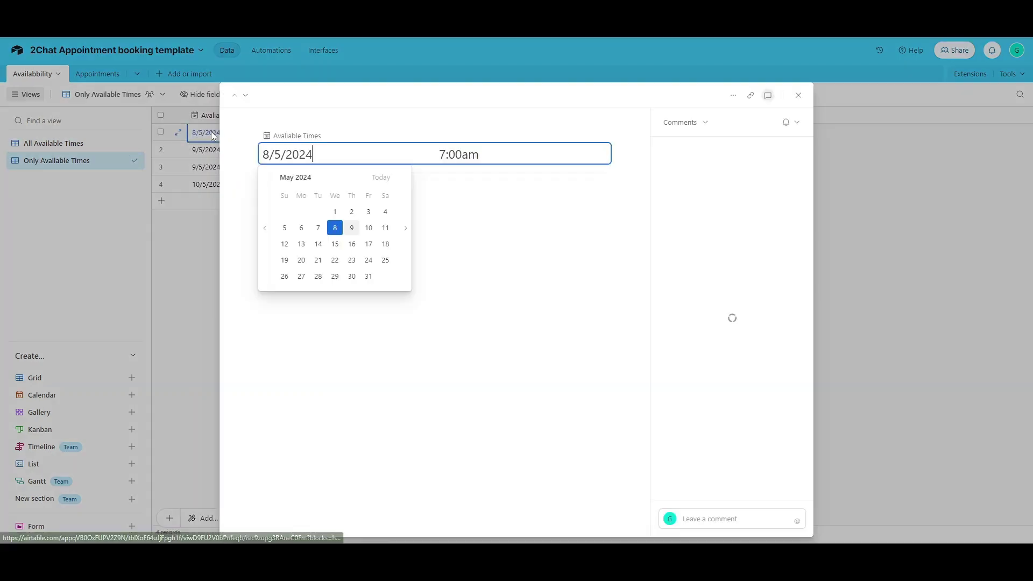
- Move the first three available time slots to 13/5/2024
left_click(298, 244)
left_click(602, 154)
left_click(622, 178)
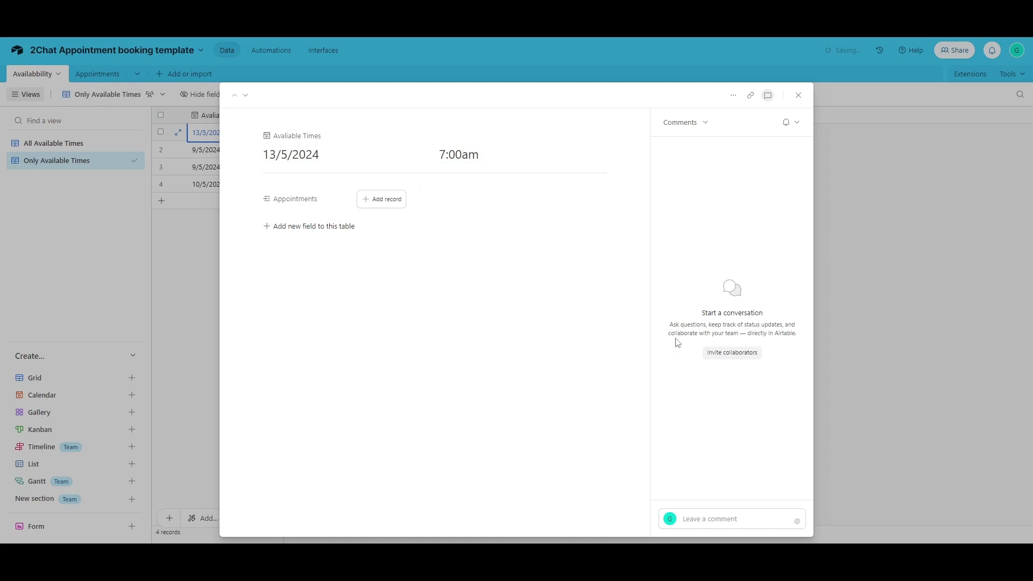
left_click(206, 150)
left_click(178, 149)
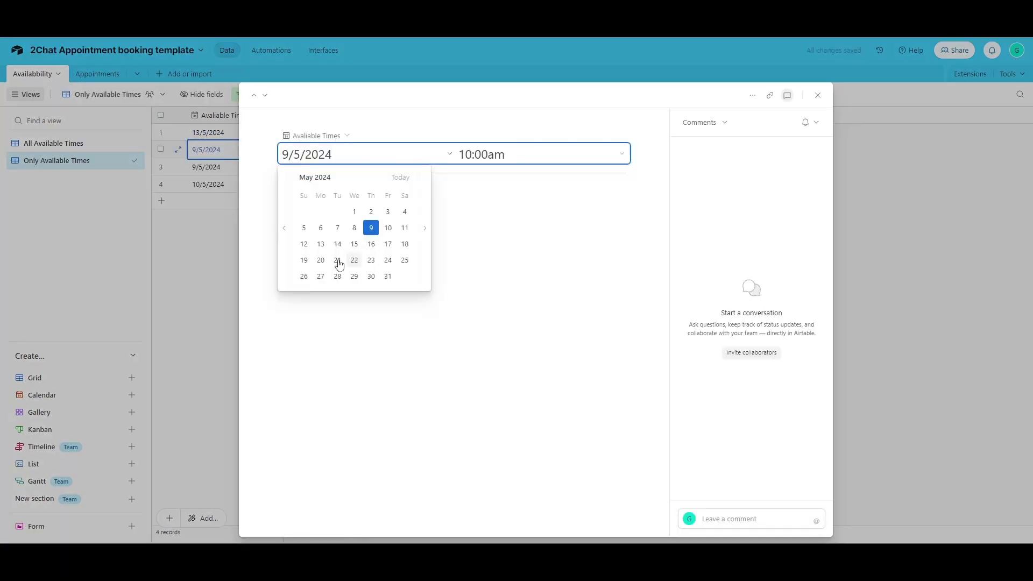
left_click(320, 243)
left_click(214, 290)
left_click(205, 167)
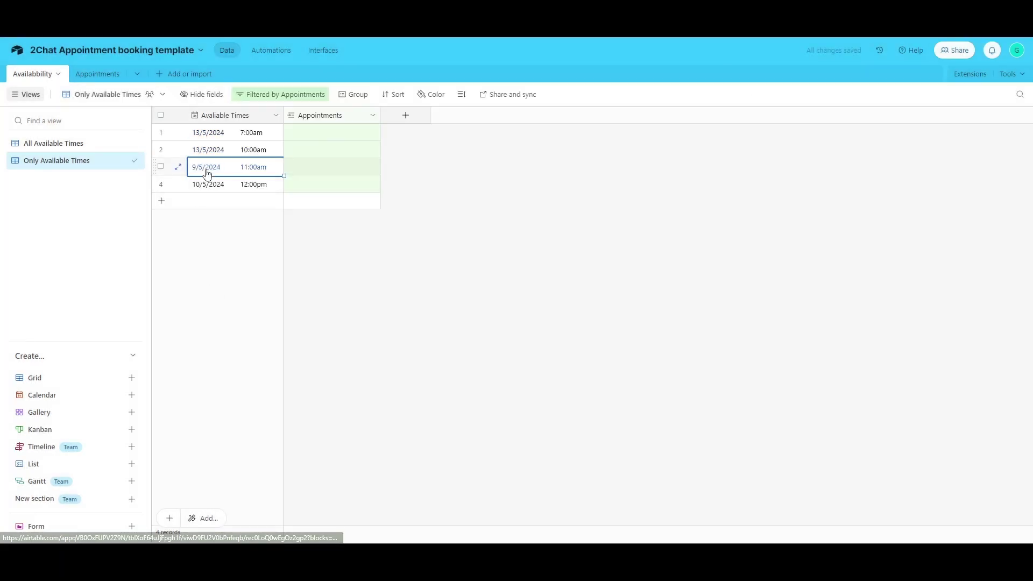
left_click(178, 166)
left_click(301, 244)
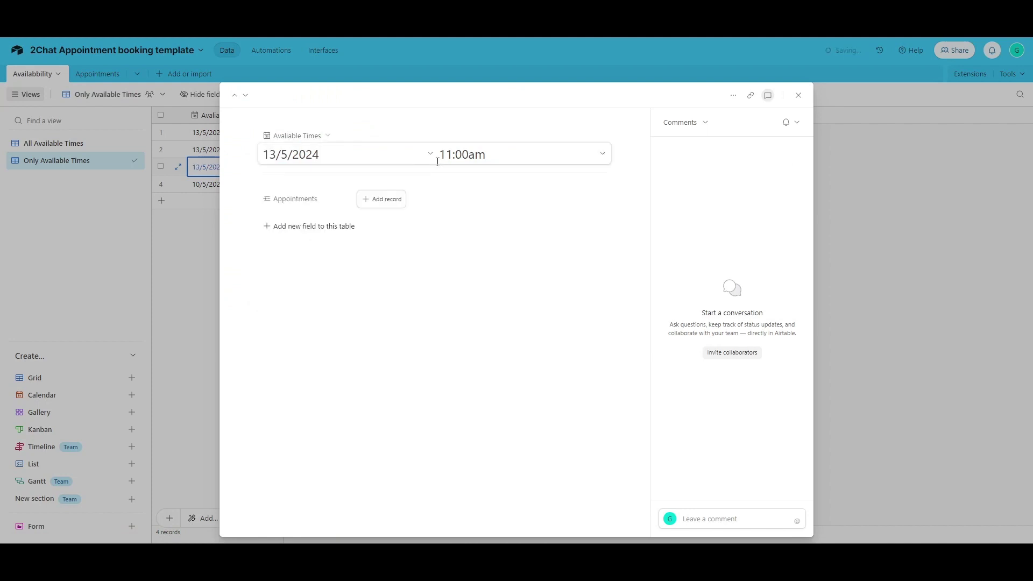
left_click(201, 296)
- Move the 12:00pm slot to 14/5/2024
left_click(218, 186)
left_click(178, 184)
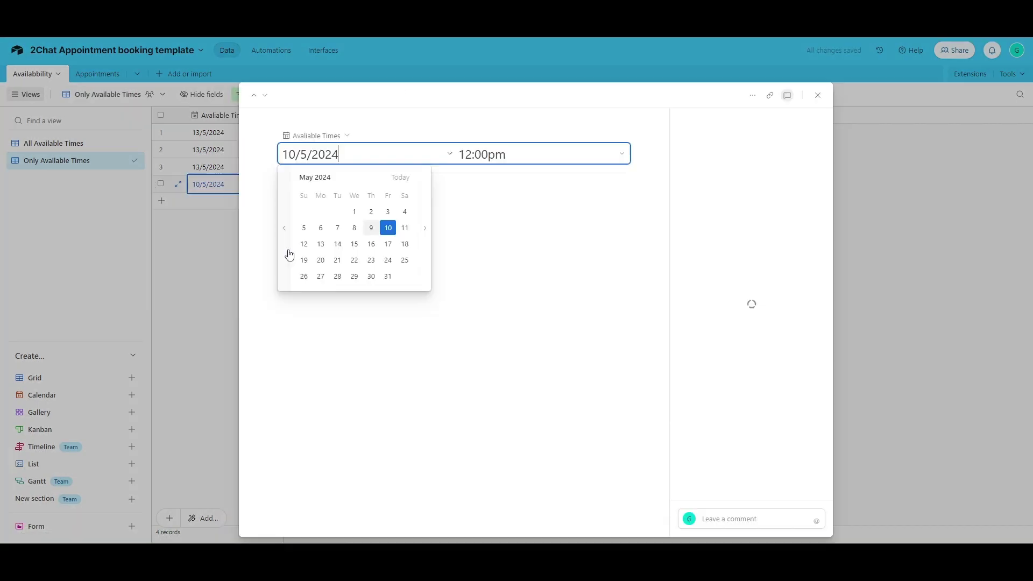
left_click(336, 245)
left_click(214, 310)
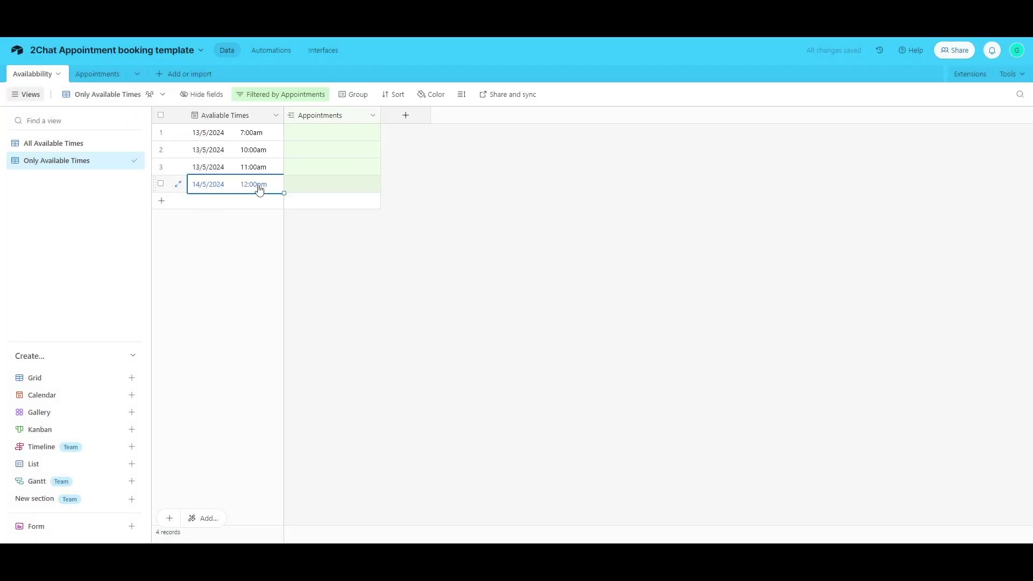
- Add a new availability slot on 14/5/2024 at 10:00am
left_click(200, 202)
left_click(238, 282)
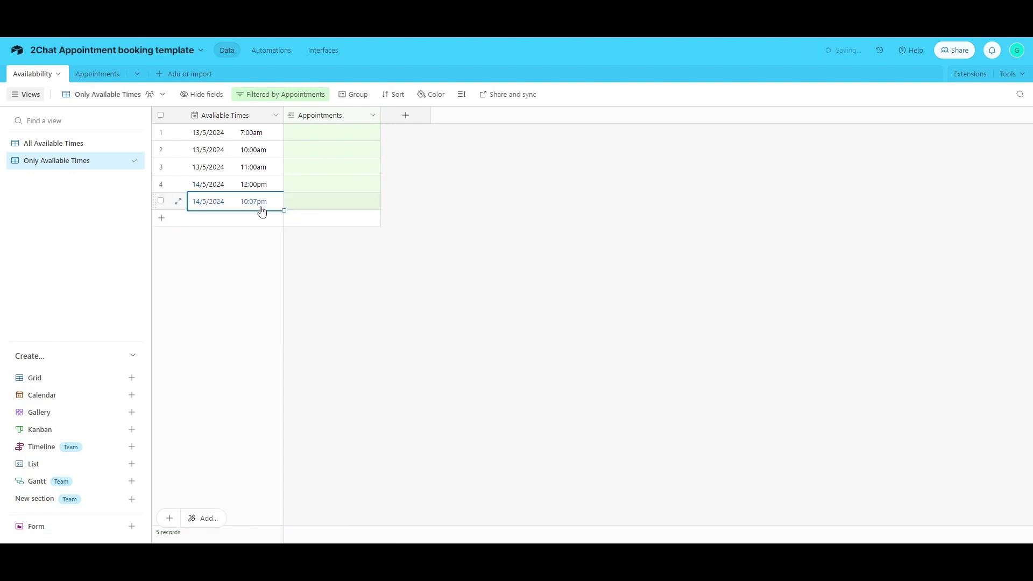
left_click(179, 200)
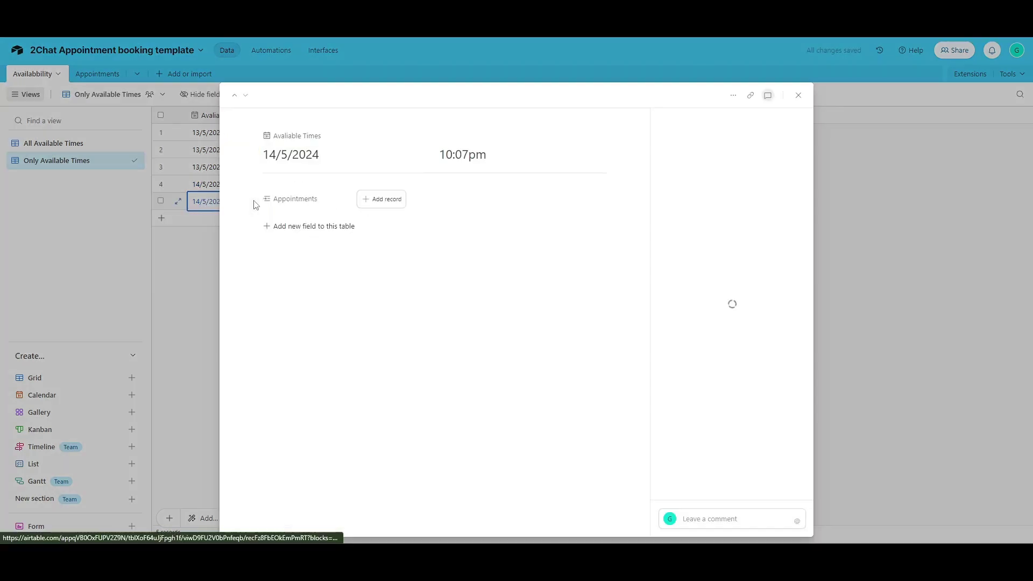
left_click(500, 160)
scroll(520, 228, "up", 10)
scroll(480, 248, "down", 4)
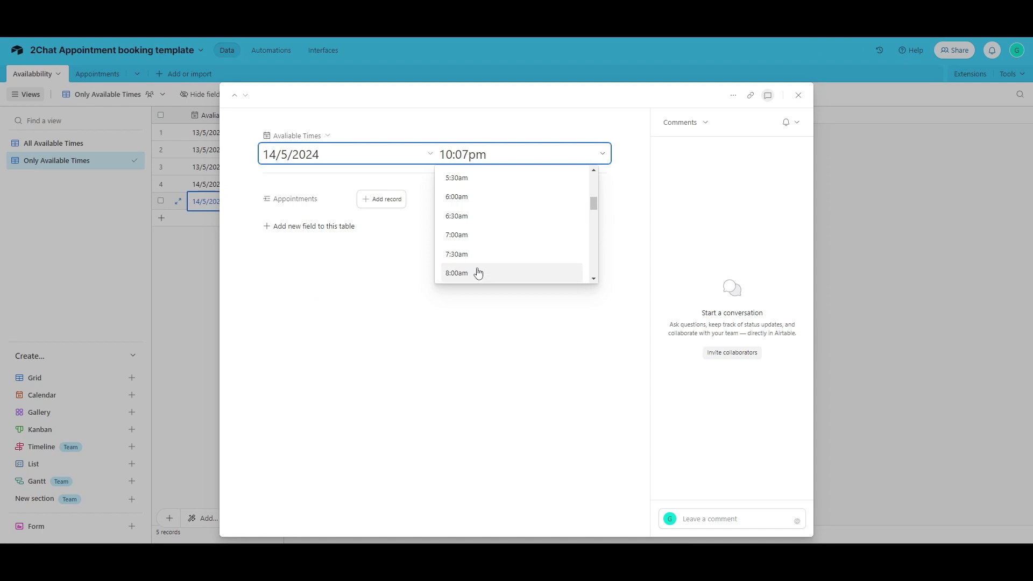
left_click(489, 195)
left_click(887, 217)
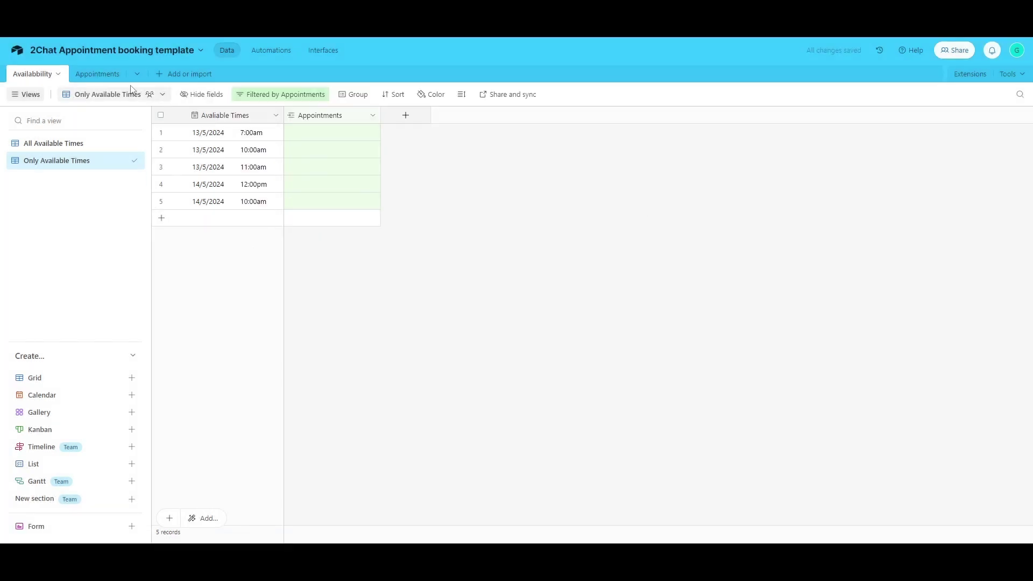
left_click(98, 75)
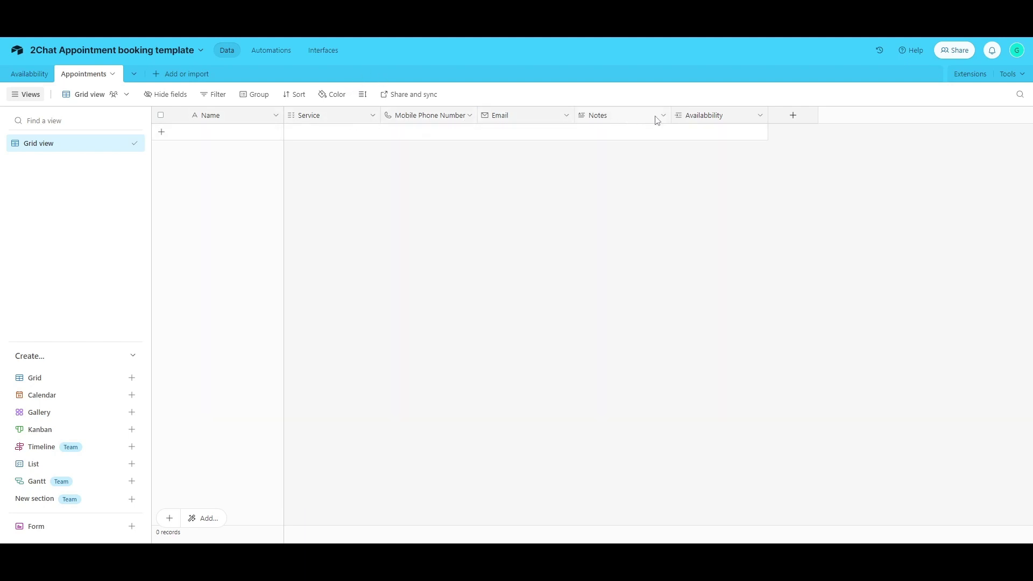
- Add one blank record to the Appointments table
left_click(703, 135)
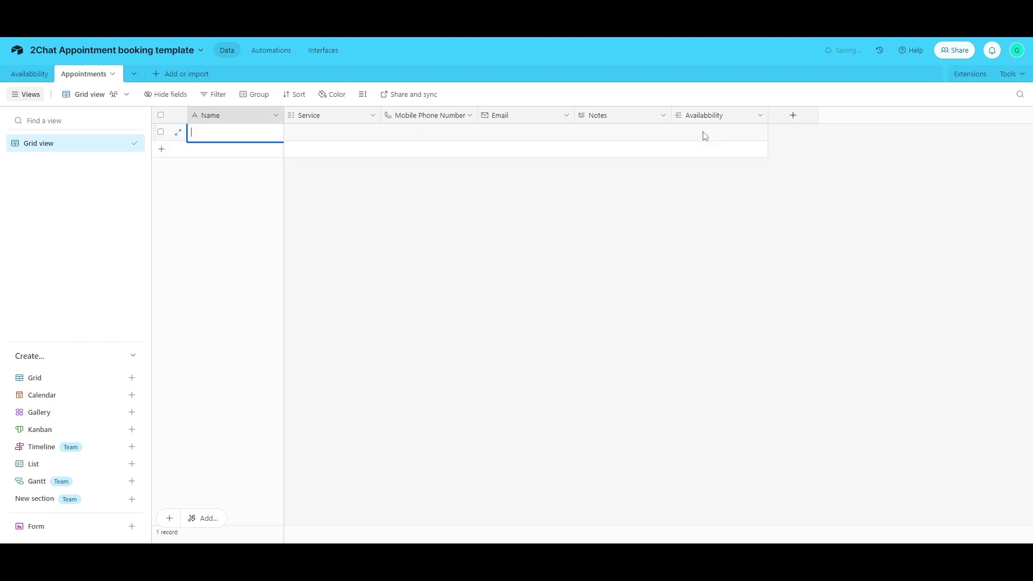
- Limit the Availability link field's record selection to the Only Available Times view
left_click(760, 114)
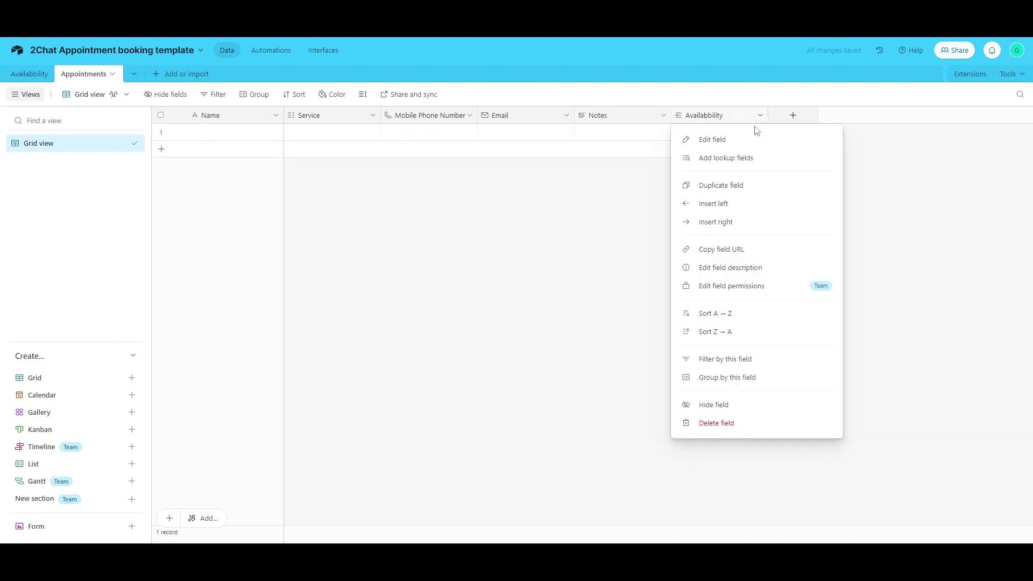
left_click(713, 139)
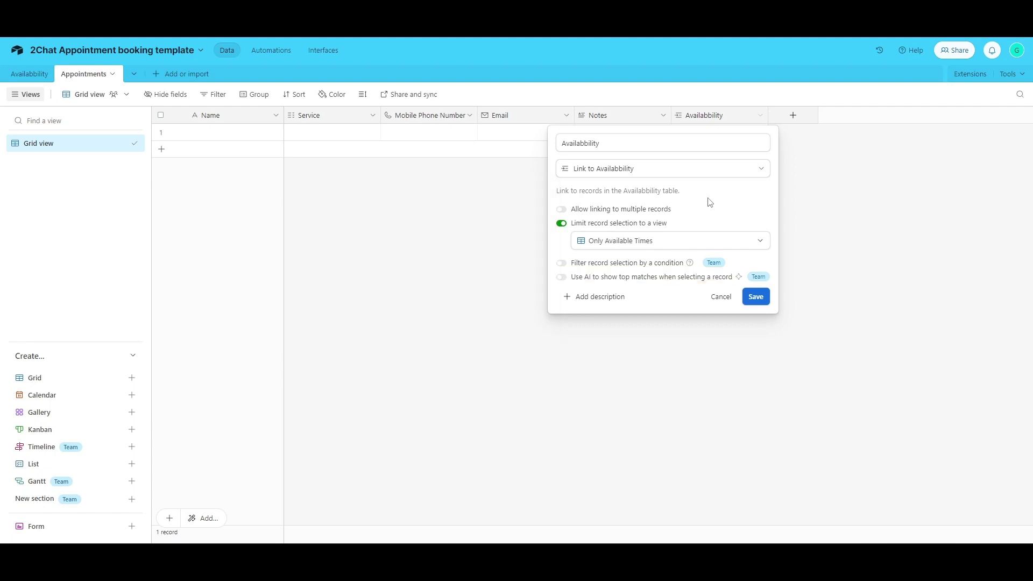
left_click(636, 242)
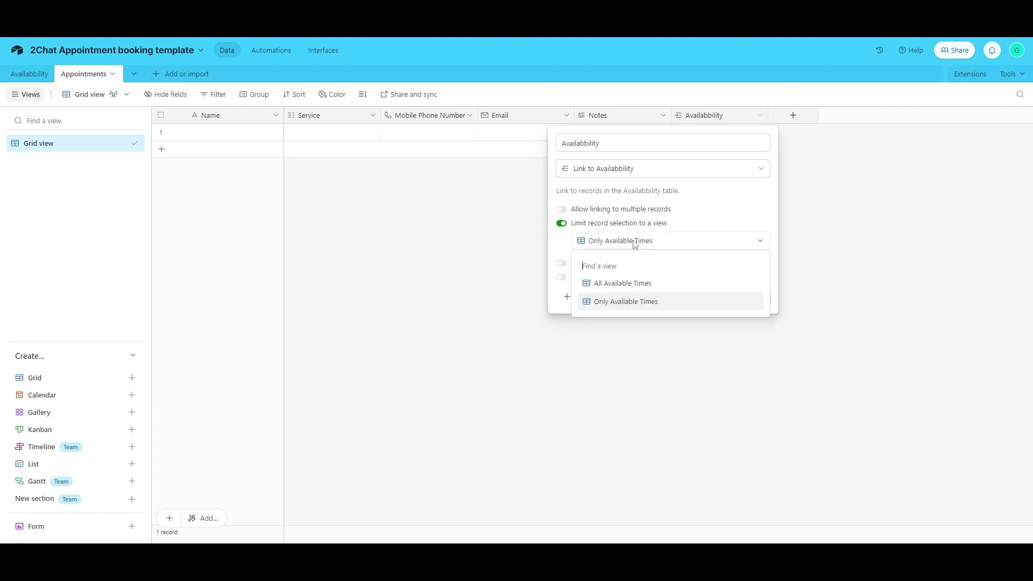
left_click(615, 301)
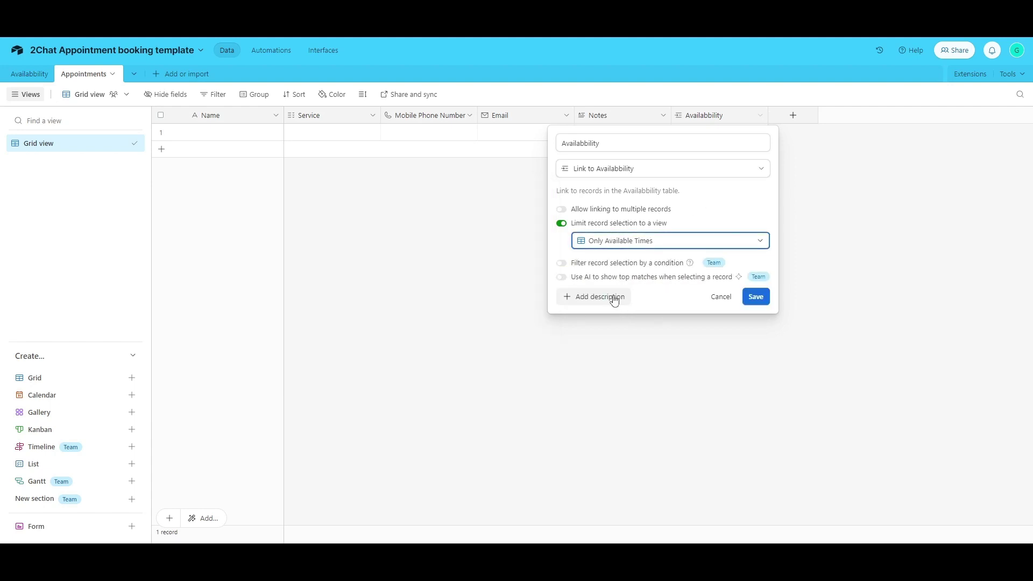
left_click(822, 172)
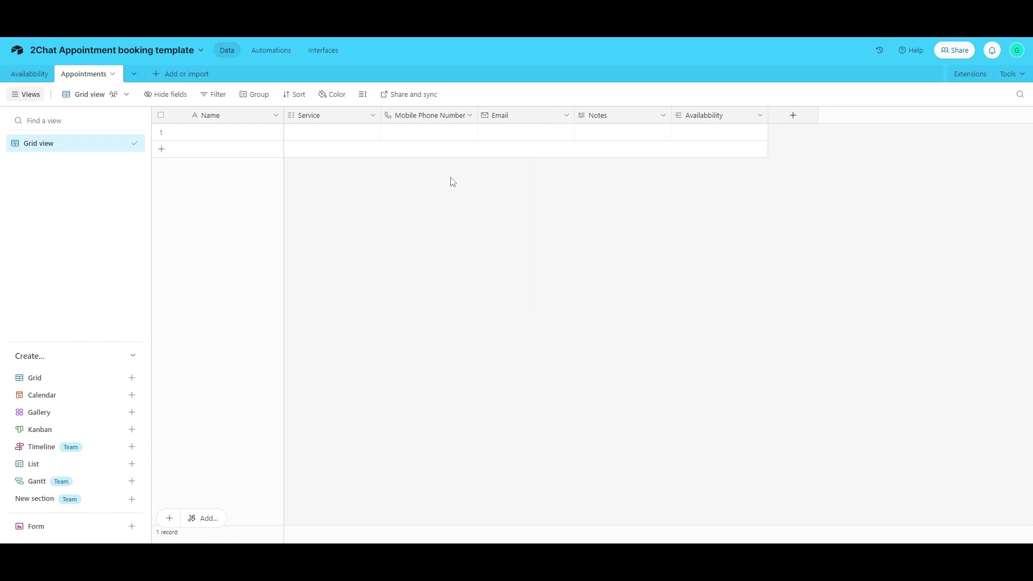
- Retitle the interface form 'Beauty Saloon Appointment' and review the Service needed field
left_click(320, 50)
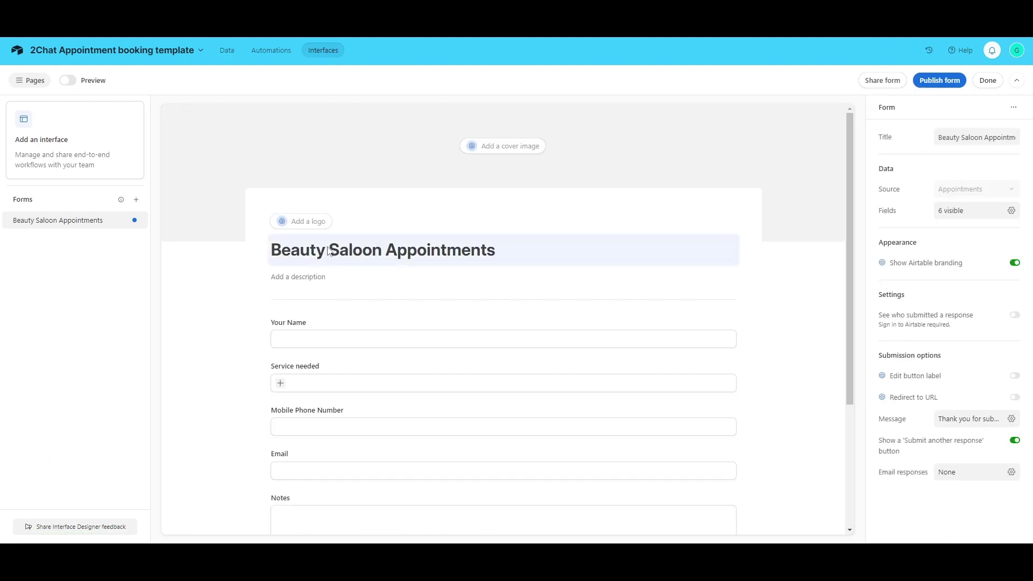
left_click(483, 245)
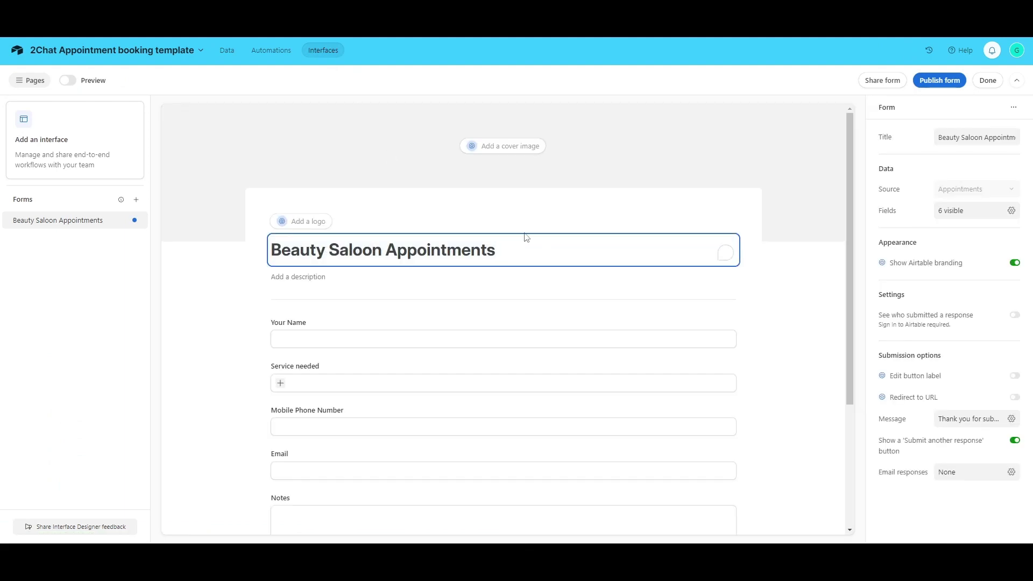
key("BackSpace")
left_click(308, 278)
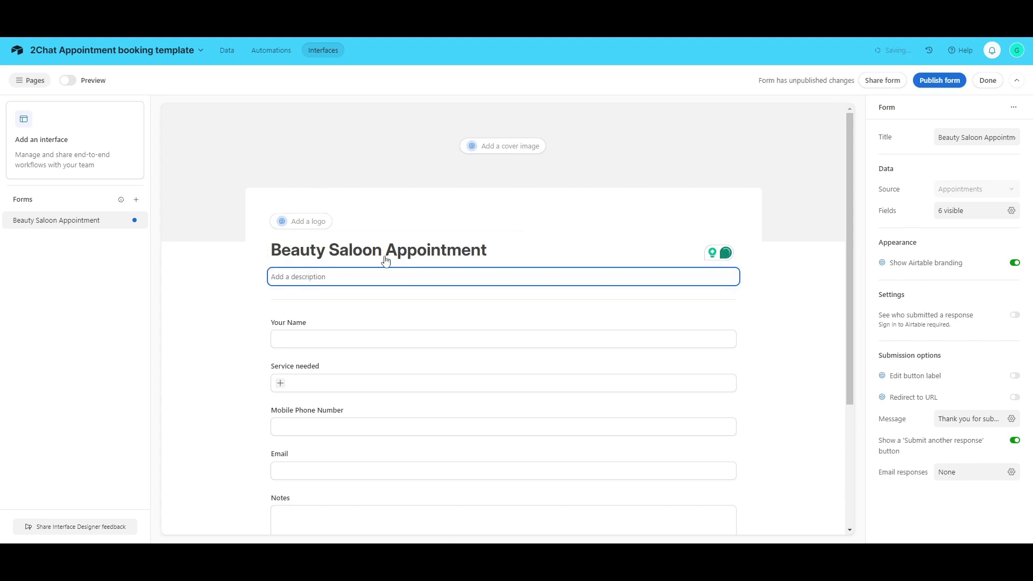
scroll(358, 293, "down", 2)
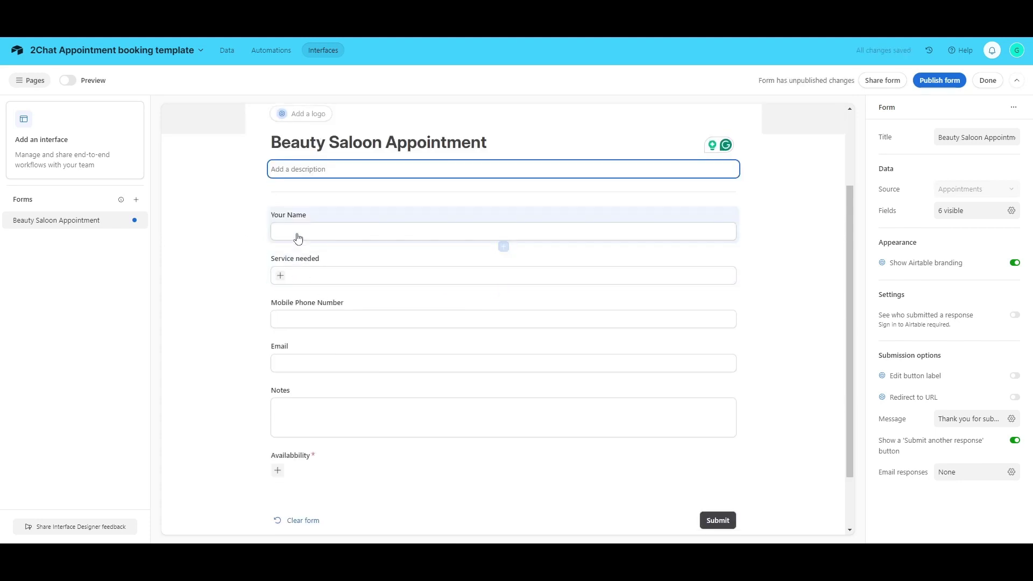
left_click(319, 262)
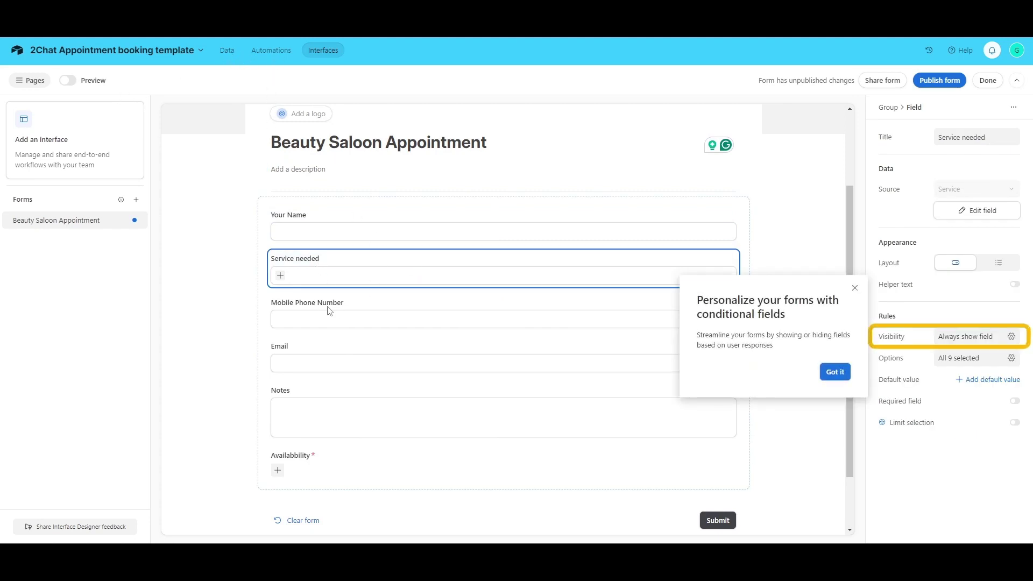
- Review the phone, email, notes and Availability fields and offered slots, then preview the form
left_click(832, 368)
left_click(514, 305)
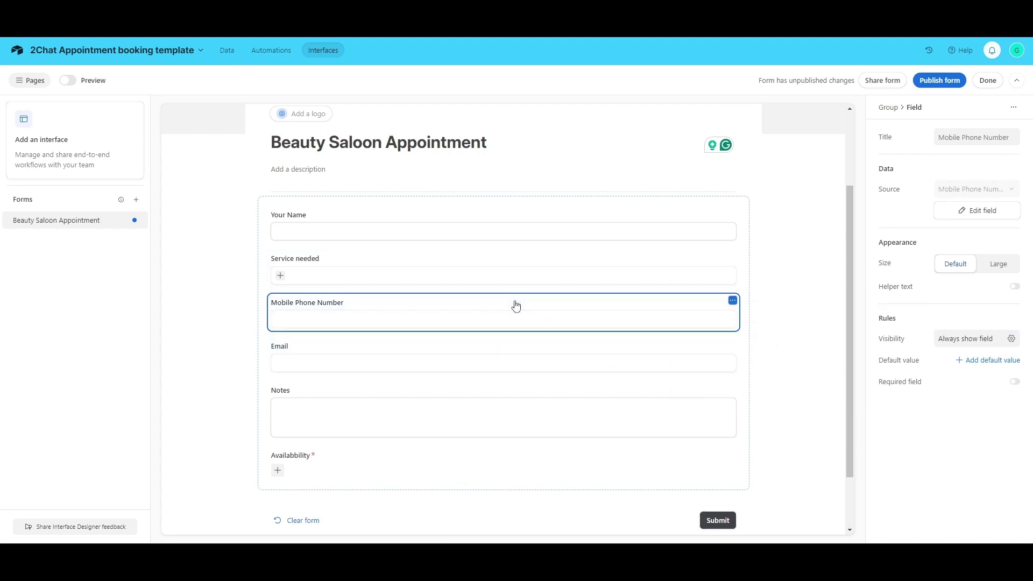
left_click(366, 352)
left_click(339, 397)
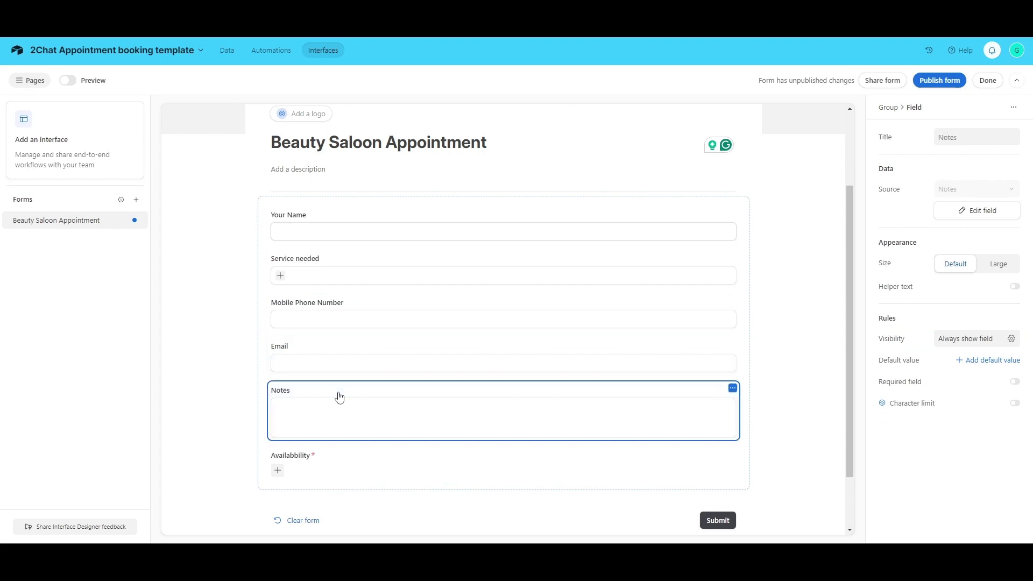
scroll(353, 380, "down", 3)
left_click(280, 400)
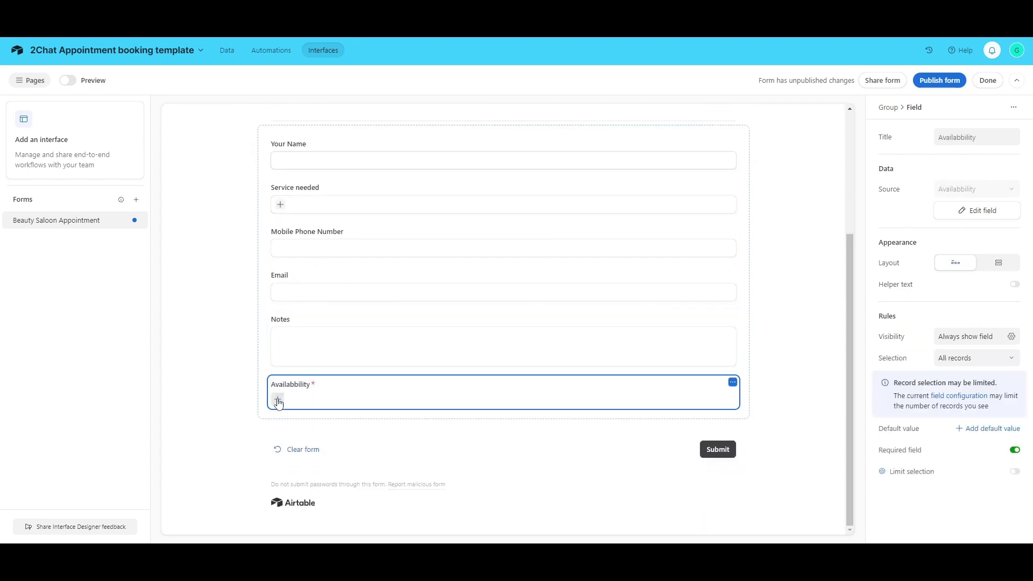
left_click(279, 400)
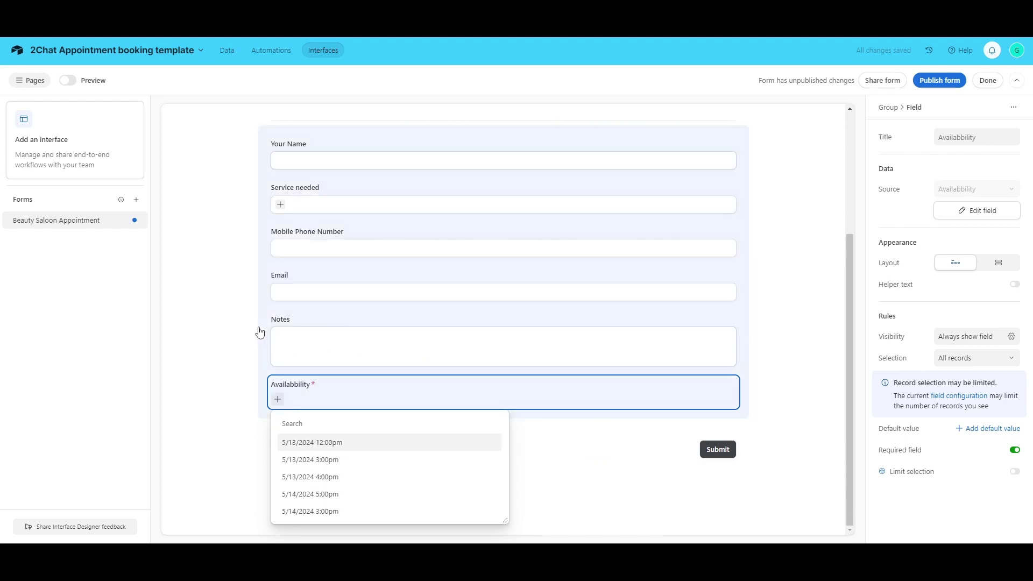
left_click(260, 330)
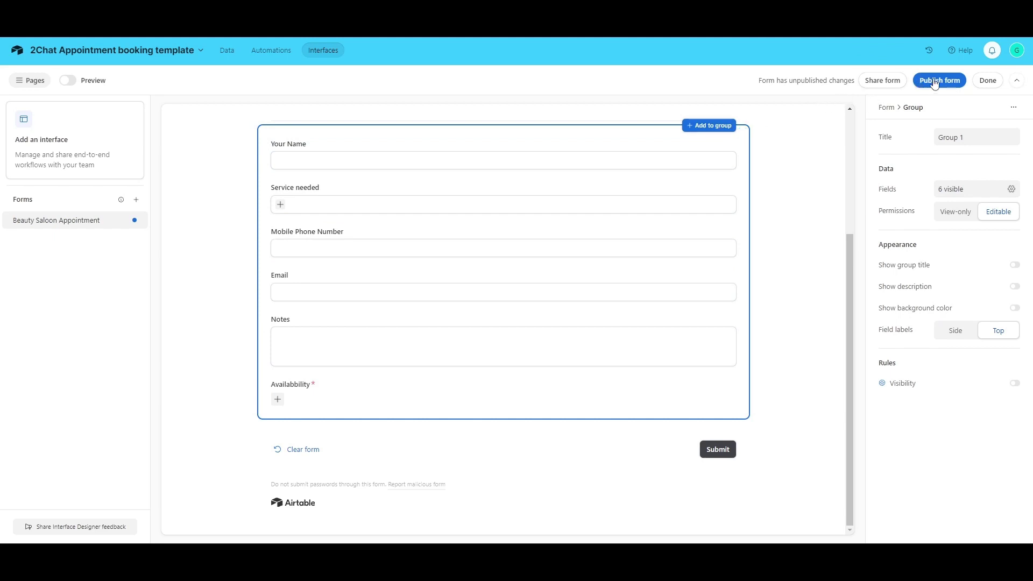
left_click(76, 80)
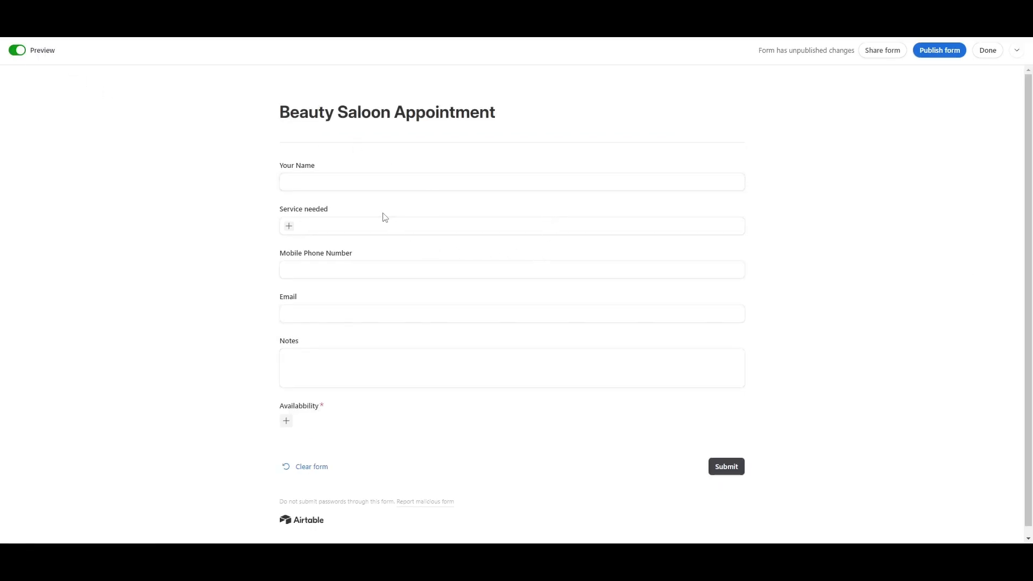
- Publish the Beauty Saloon Appointment form, share it with 'Anyone on the web', and copy its link
left_click(22, 51)
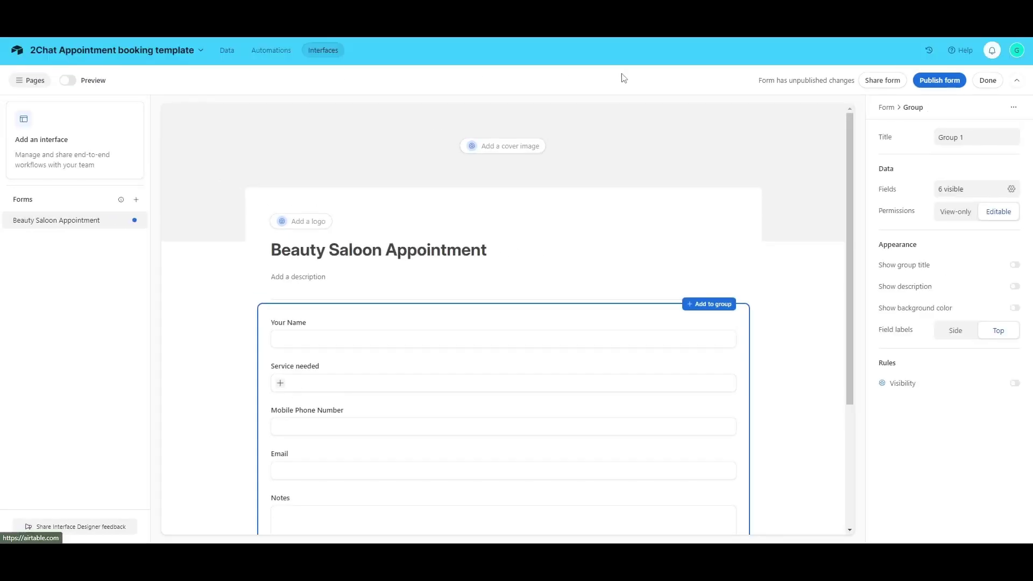
left_click(933, 82)
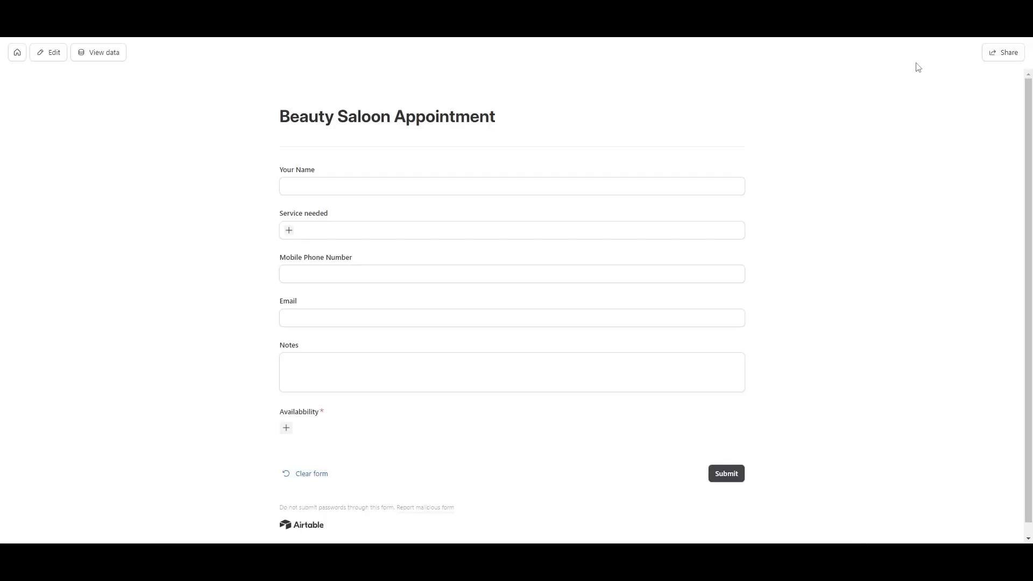
left_click(994, 57)
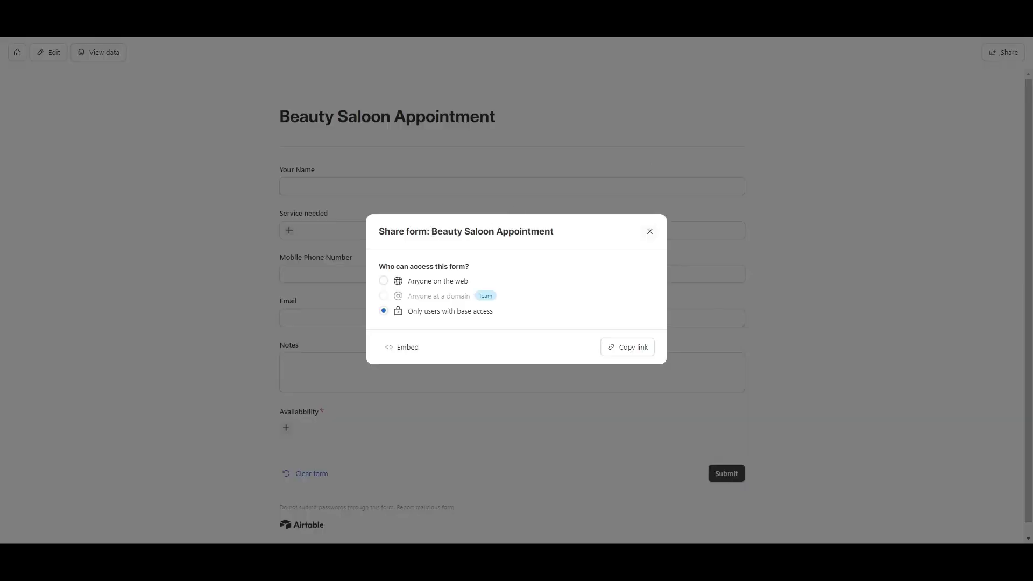
left_click(384, 281)
left_click(583, 326)
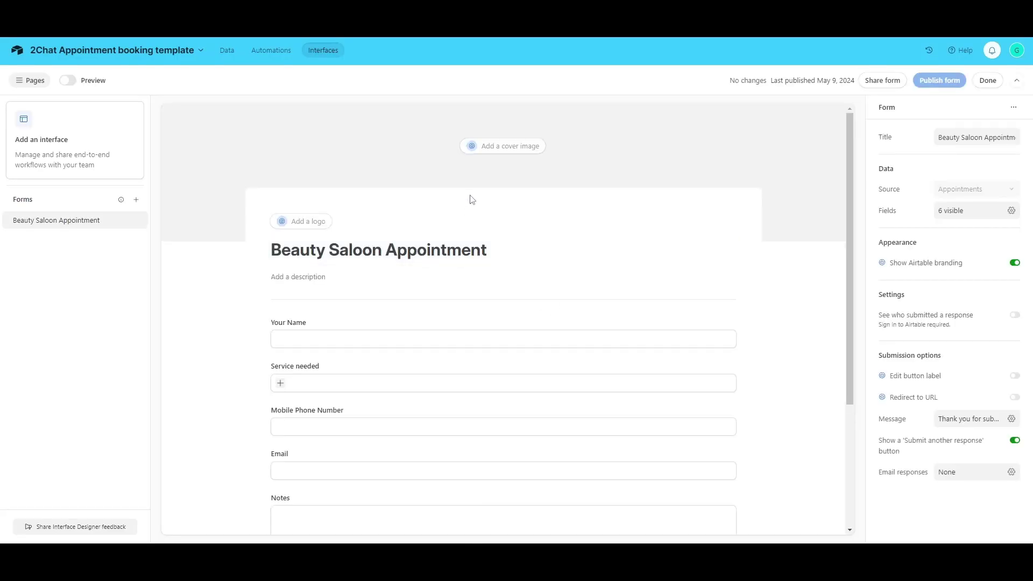
left_click(988, 86)
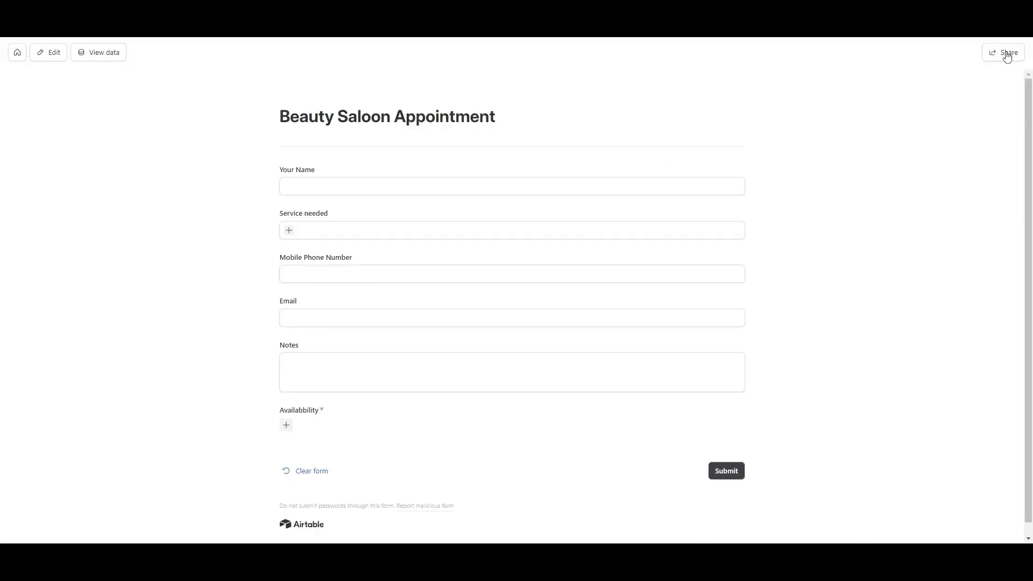
left_click(1005, 54)
left_click(399, 284)
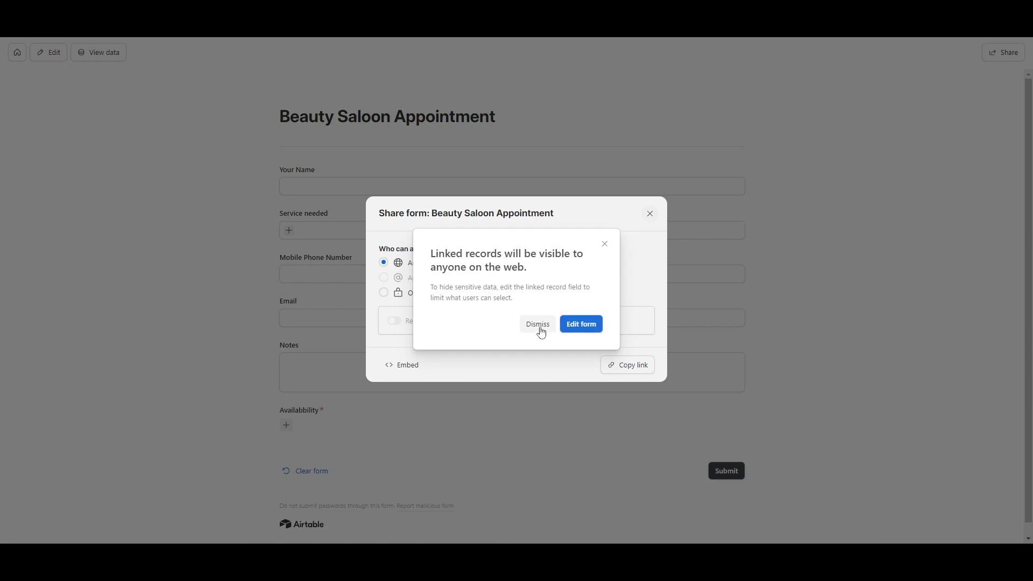
left_click(539, 326)
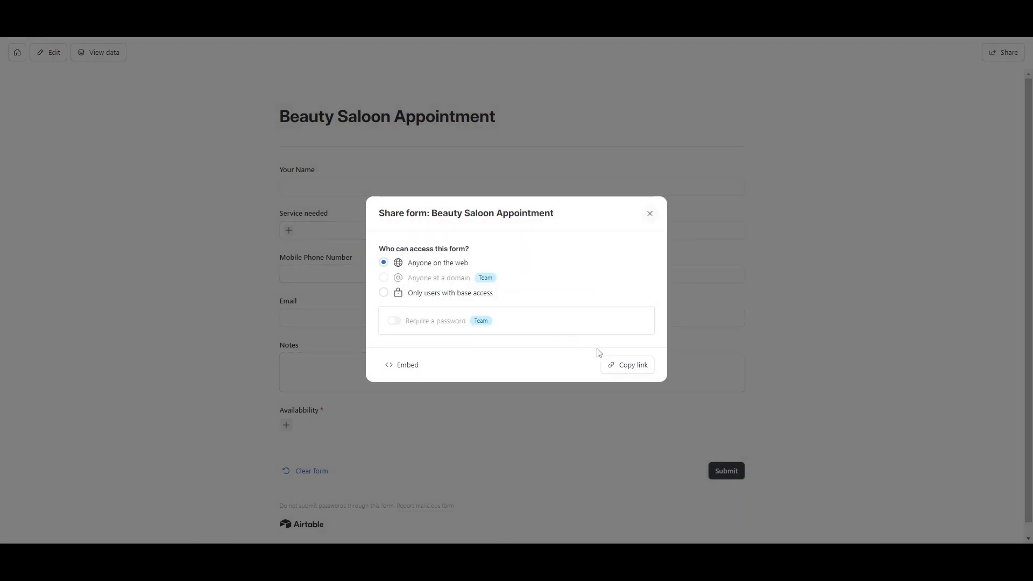
left_click(625, 365)
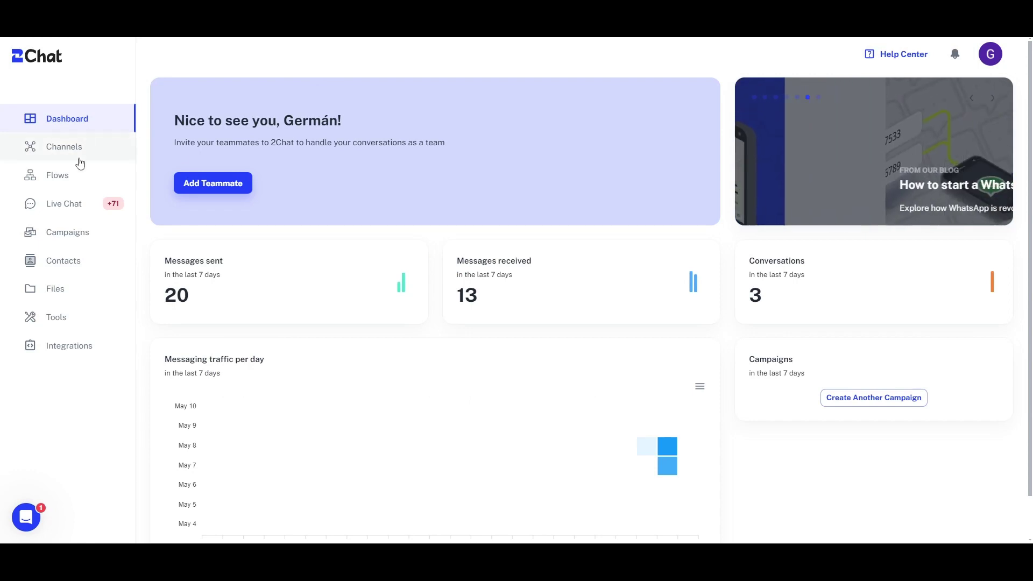
- Open the Beauty Saloon Flow and bring the message node's form link into view
left_click(78, 179)
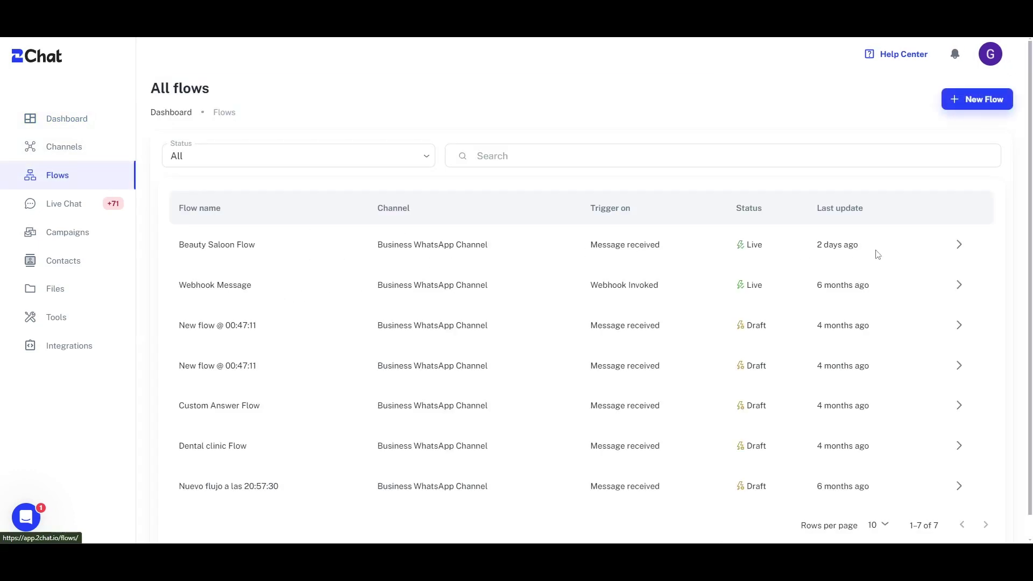
left_click(958, 244)
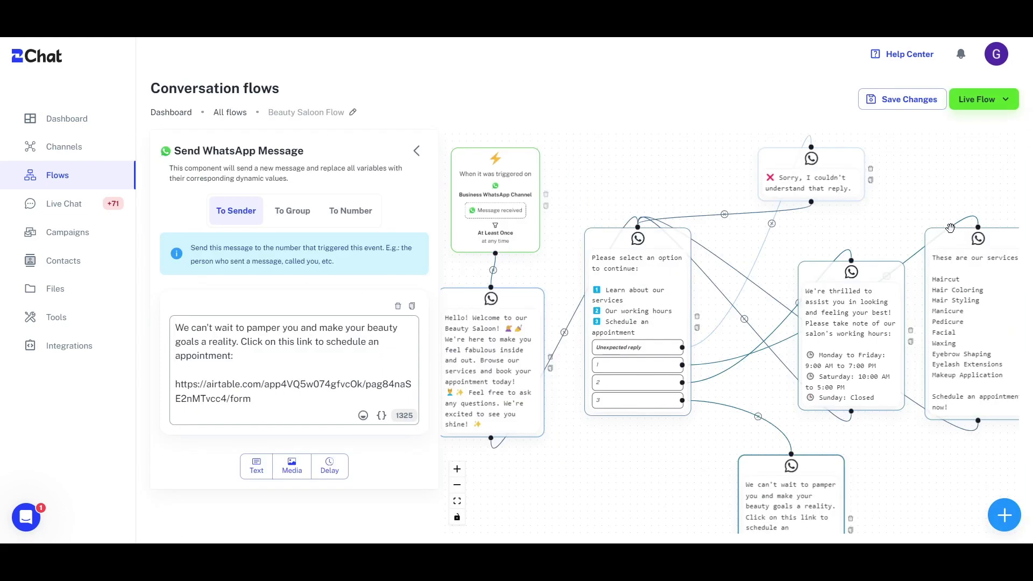
mouse_move(498, 329)
left_mouse_down()
mouse_move(519, 318)
mouse_move(506, 317)
left_mouse_up()
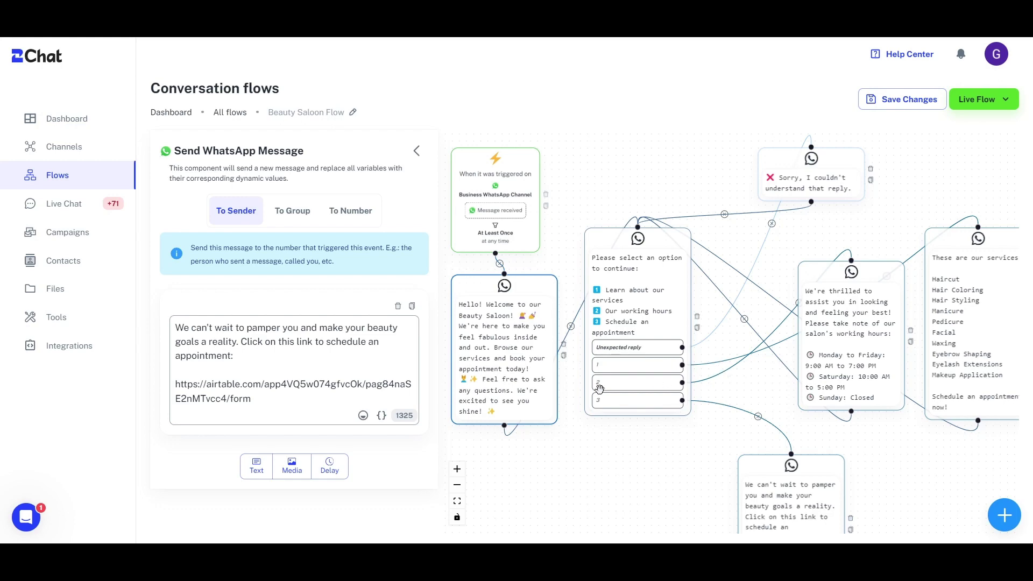
left_click_drag(891, 455, 863, 381)
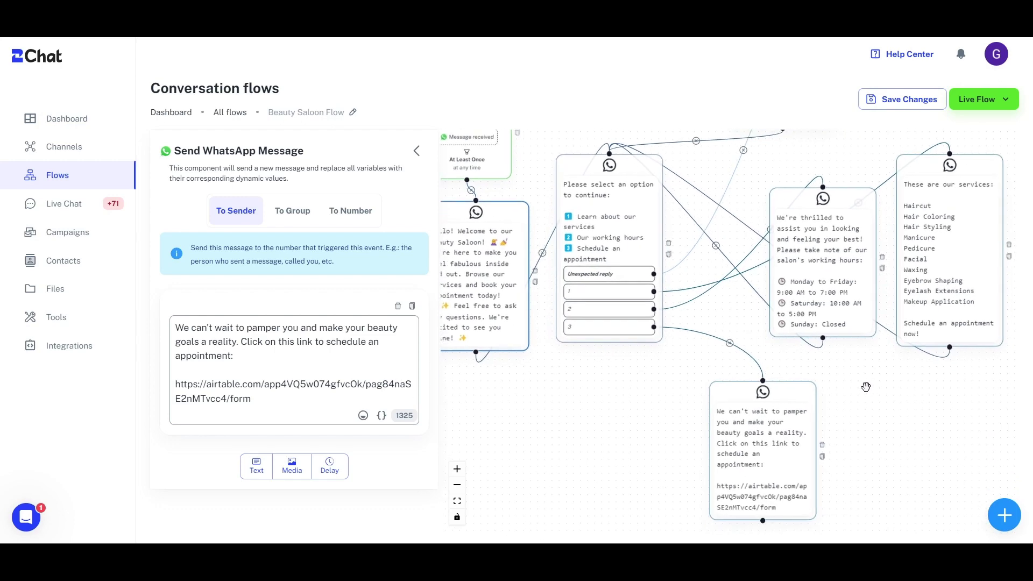
scroll(610, 246, "up", 5)
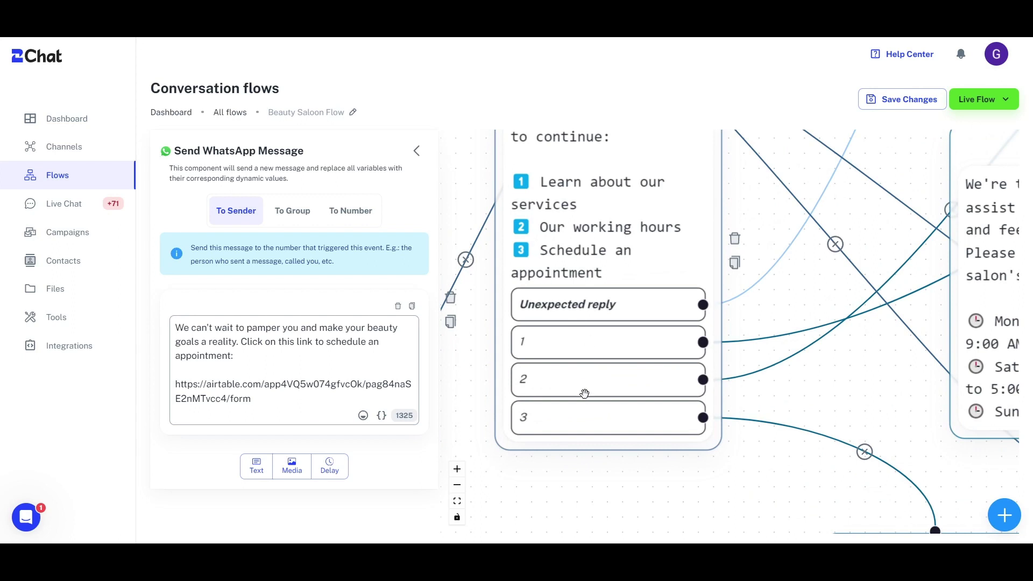
left_click_drag(759, 466, 634, 277)
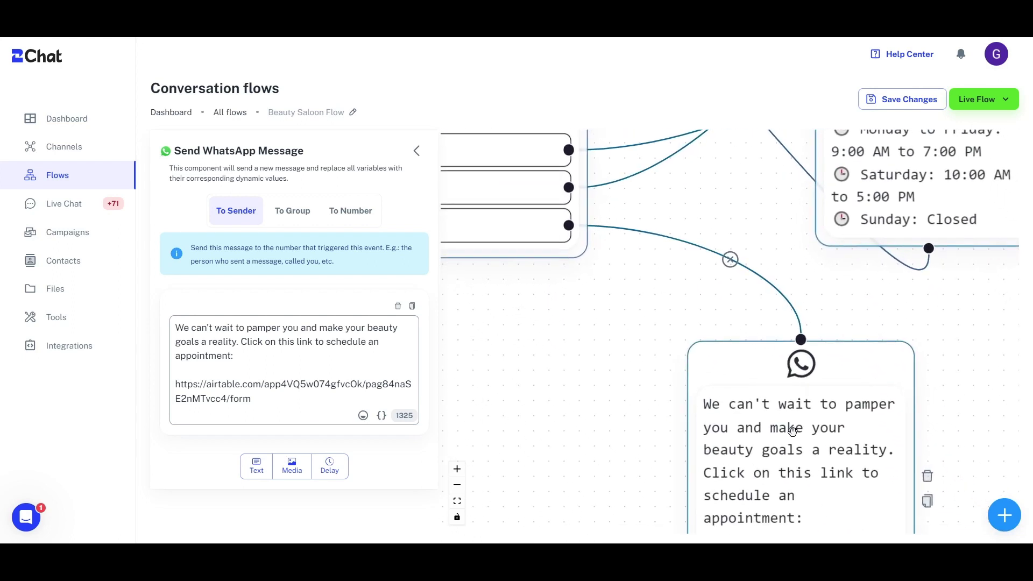
left_click_drag(643, 435, 666, 317)
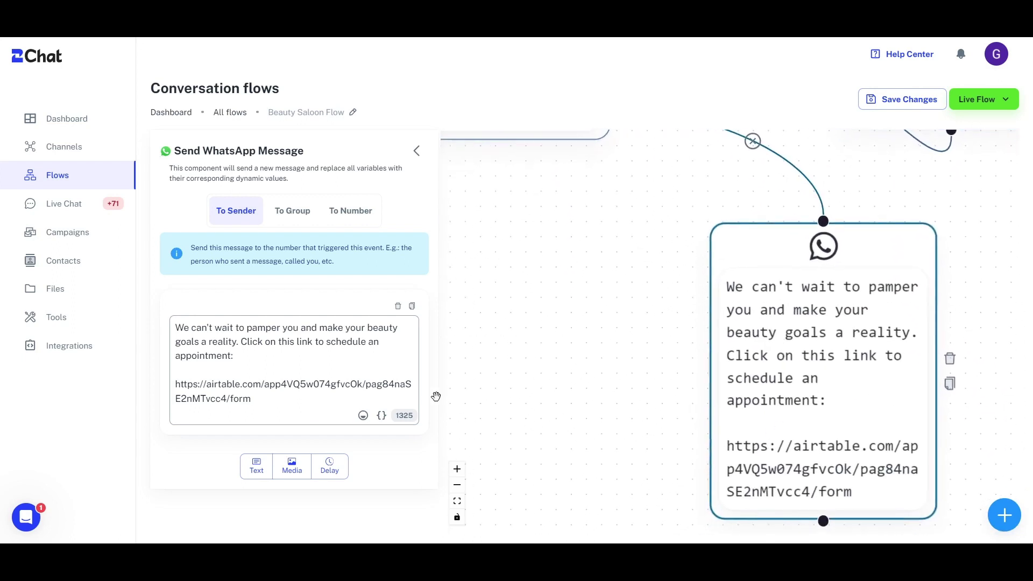
- Replace the old link with the new Airtable form link and save the flow
left_click(168, 375, "shift")
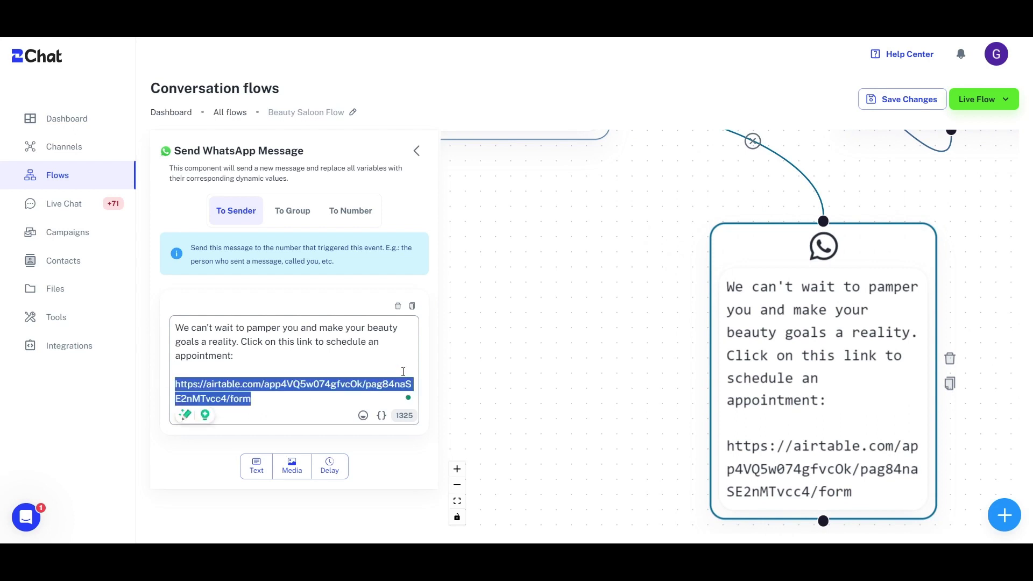
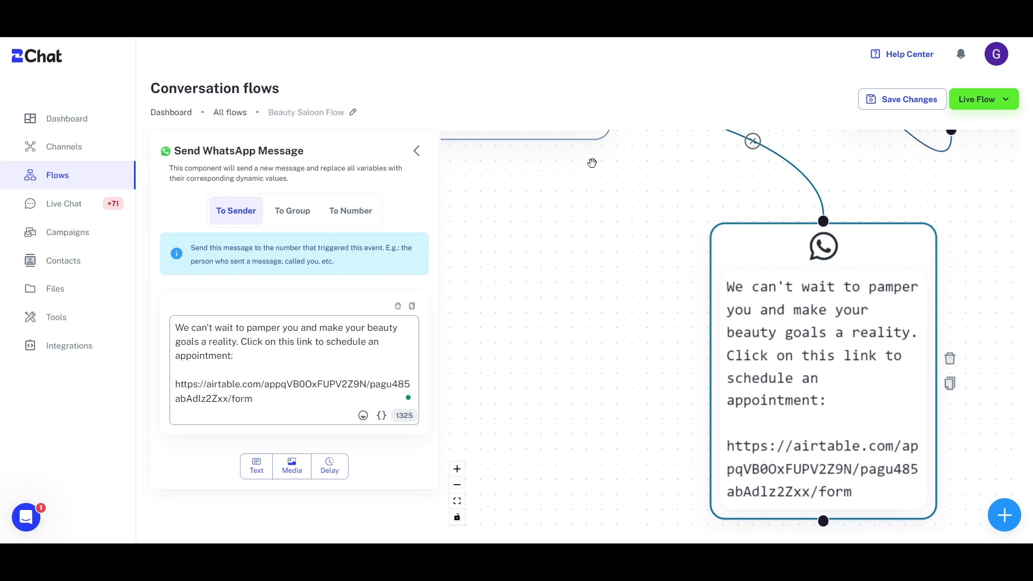
left_click(909, 100)
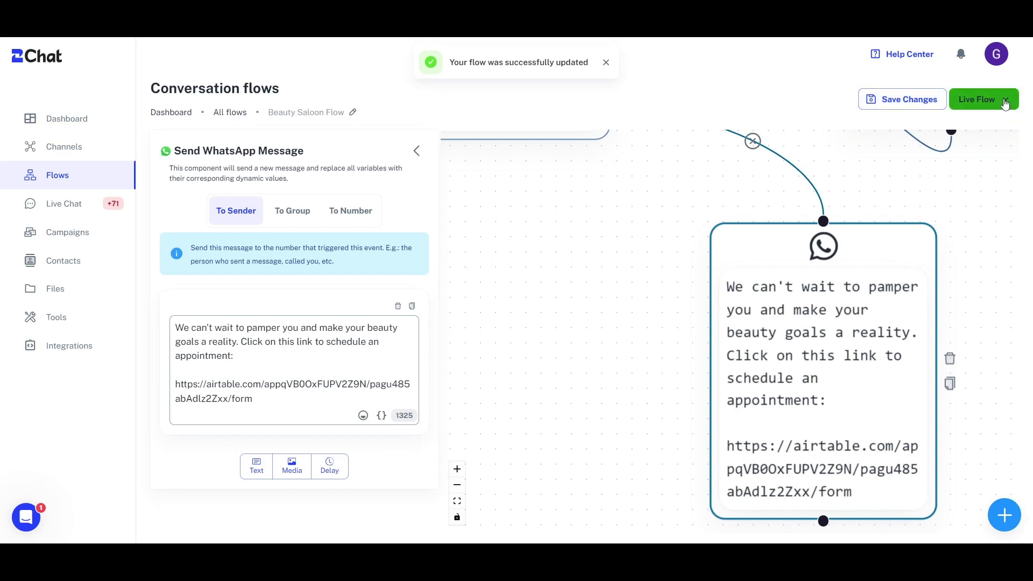
left_click(1004, 102)
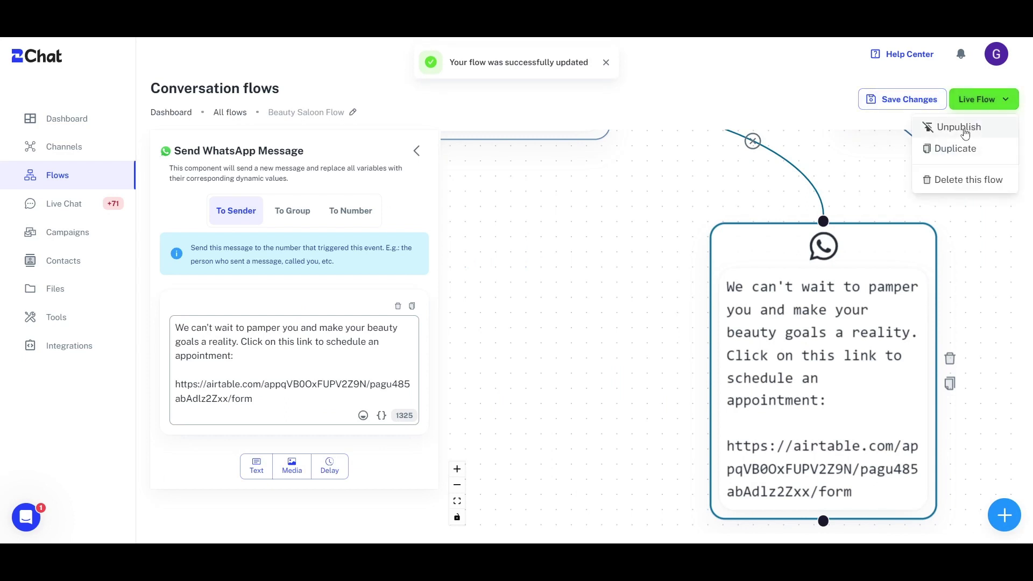
- Close the Live Flow options without unpublishing and zoom out over the whole flow
left_click(613, 309)
scroll(613, 308, "down", 5)
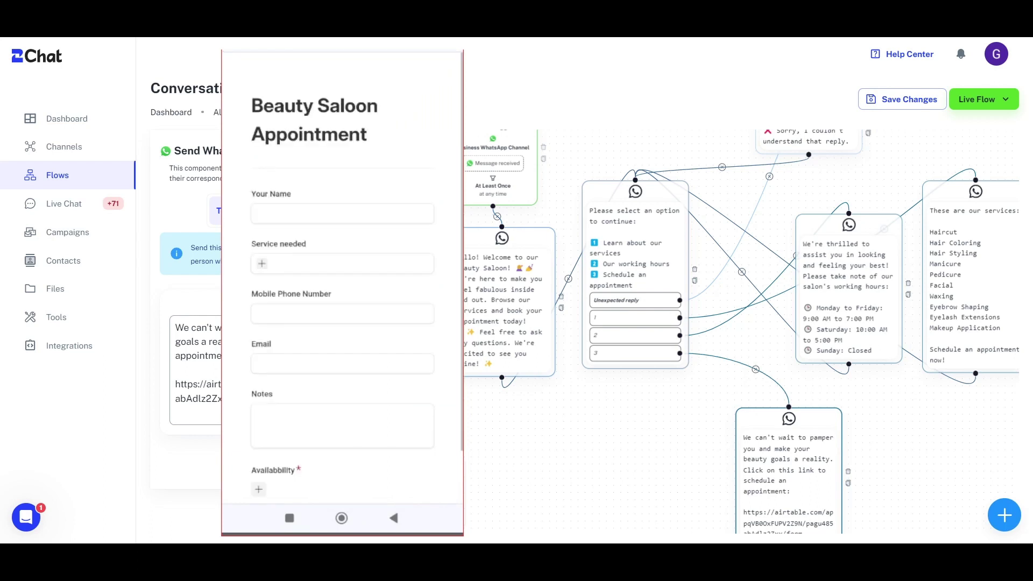
- Enter the customer's name and select Haircut and Manicure as the needed services
left_click(342, 213)
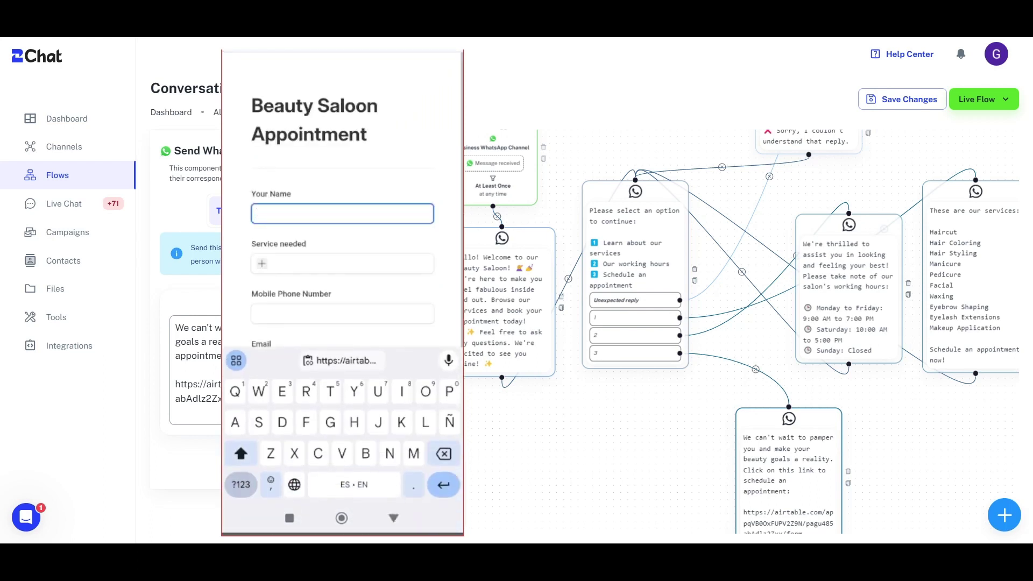
type("Janneth")
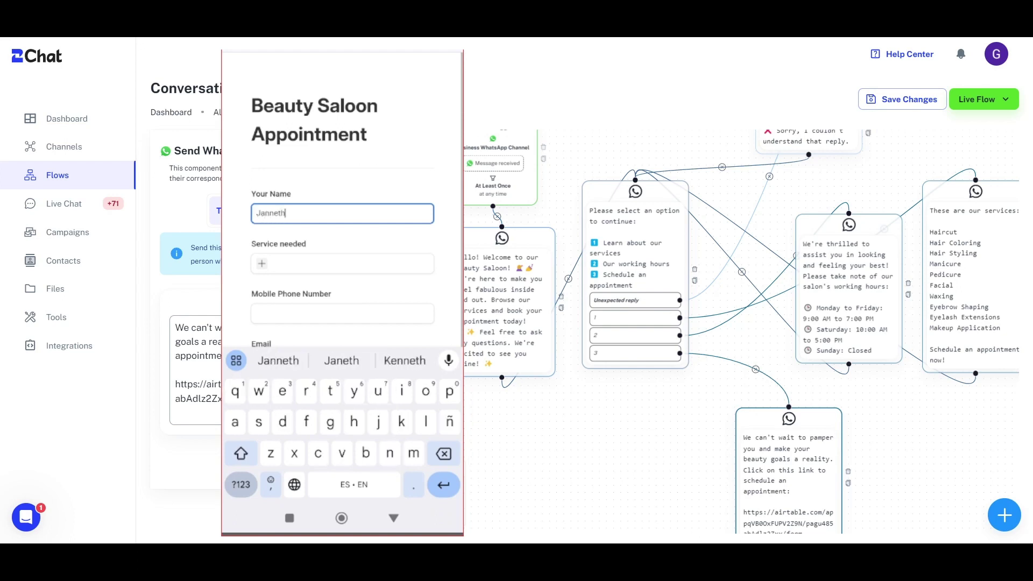
left_click(261, 264)
scroll(342, 269, "down", 2)
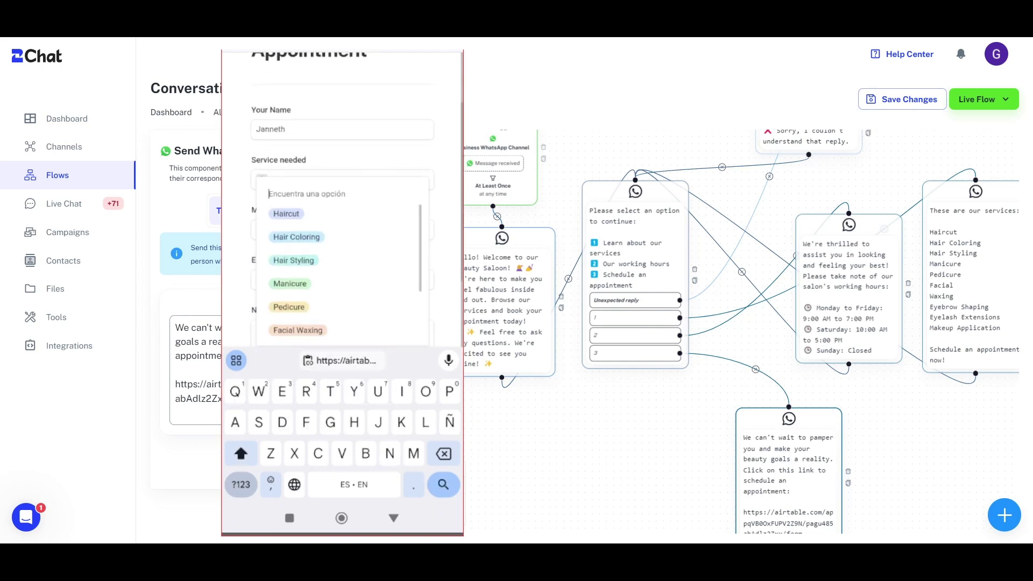
scroll(342, 269, "down", 1)
scroll(343, 258, "up", 2)
left_click(286, 212)
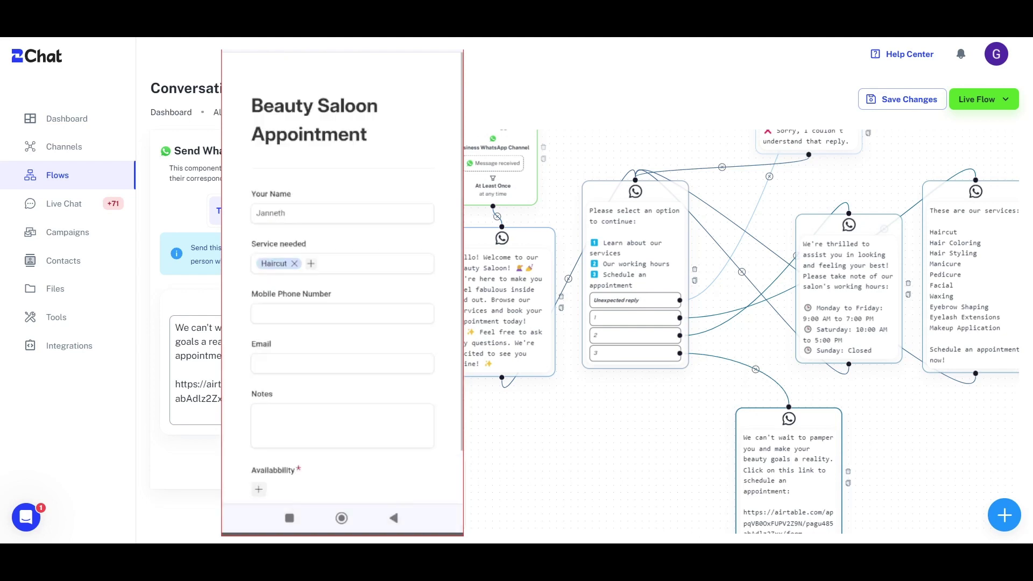
left_click(311, 264)
scroll(371, 317, "down", 2)
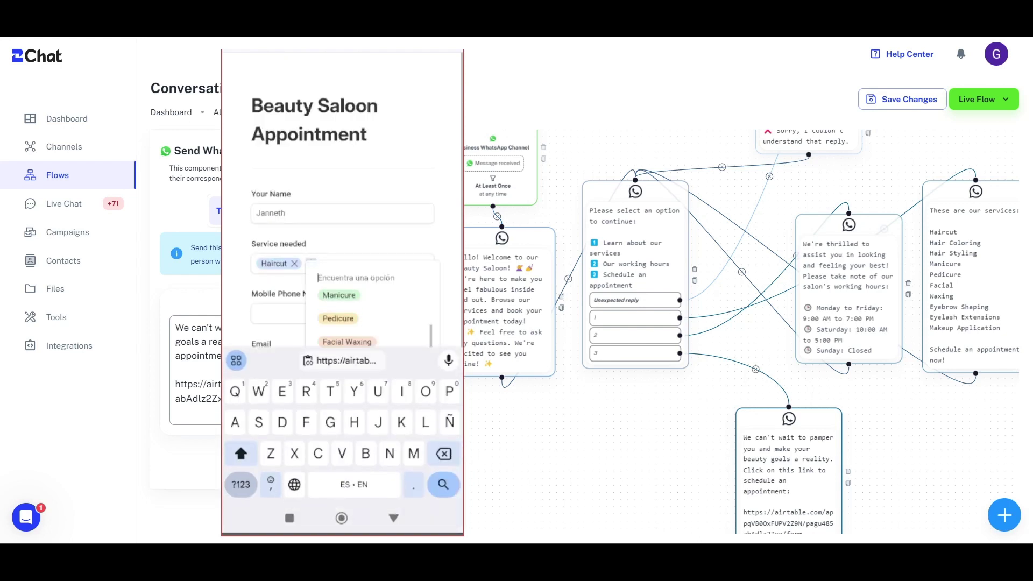
left_click(339, 295)
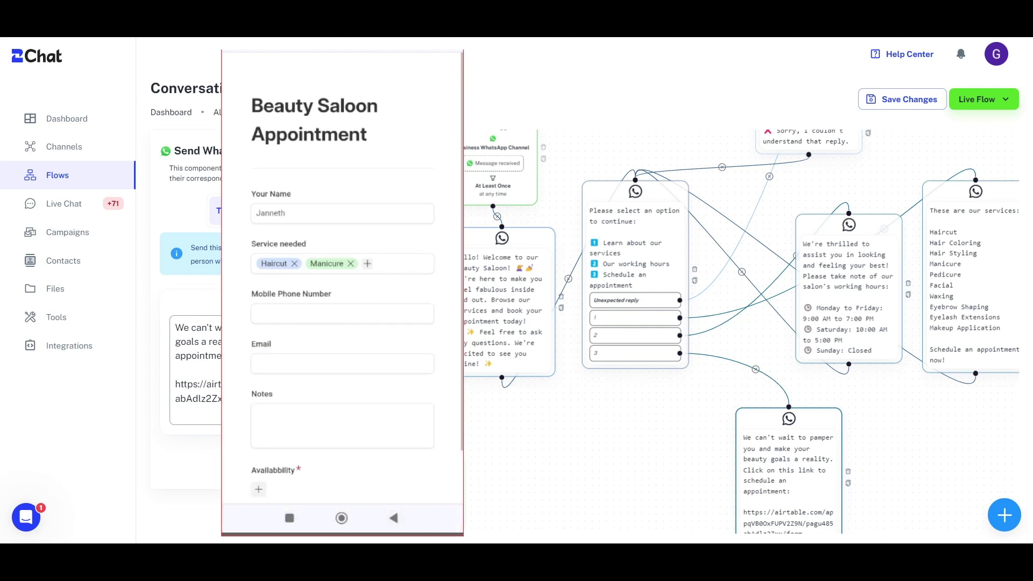
scroll(342, 322, "down", 2)
- Fill in the customer's mobile number and e-mail address, then open the Availability time slots
left_click(342, 213)
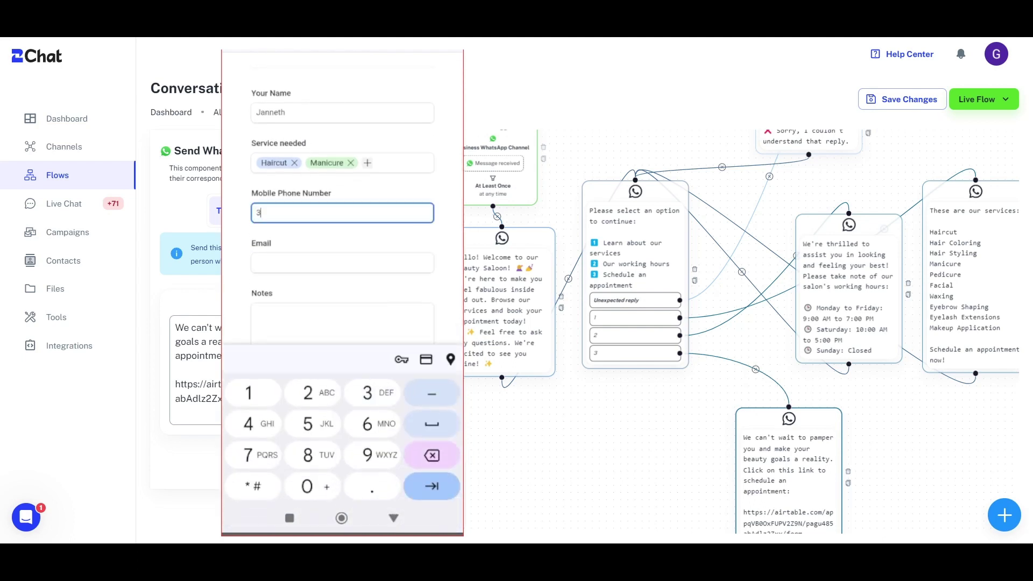
left_click(342, 263)
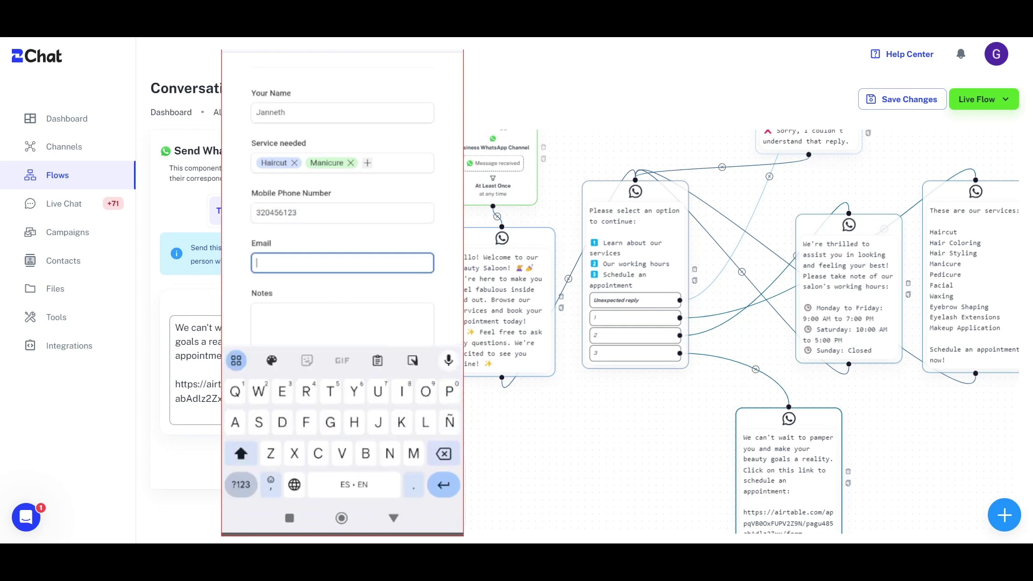
type("Jann")
left_click(341, 361)
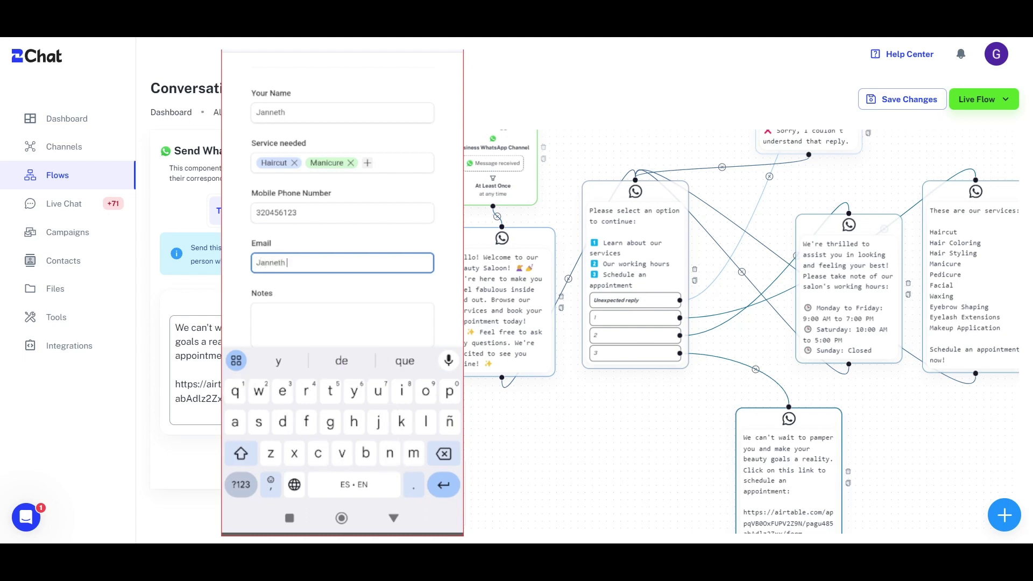
left_click(241, 484)
type("@")
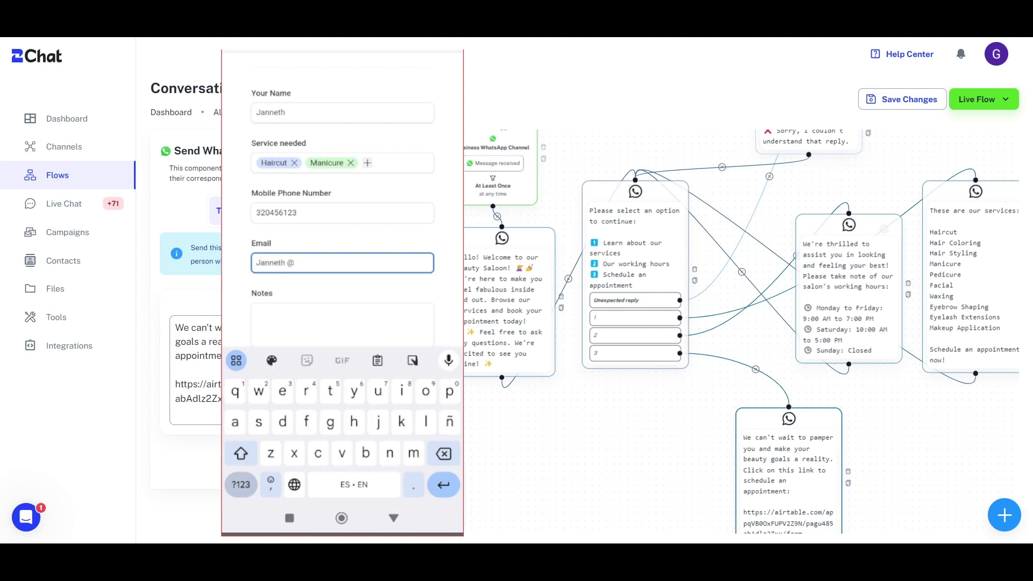
key("BackSpace")
key("BackSpace")
key("BackSpace")
left_click(240, 484)
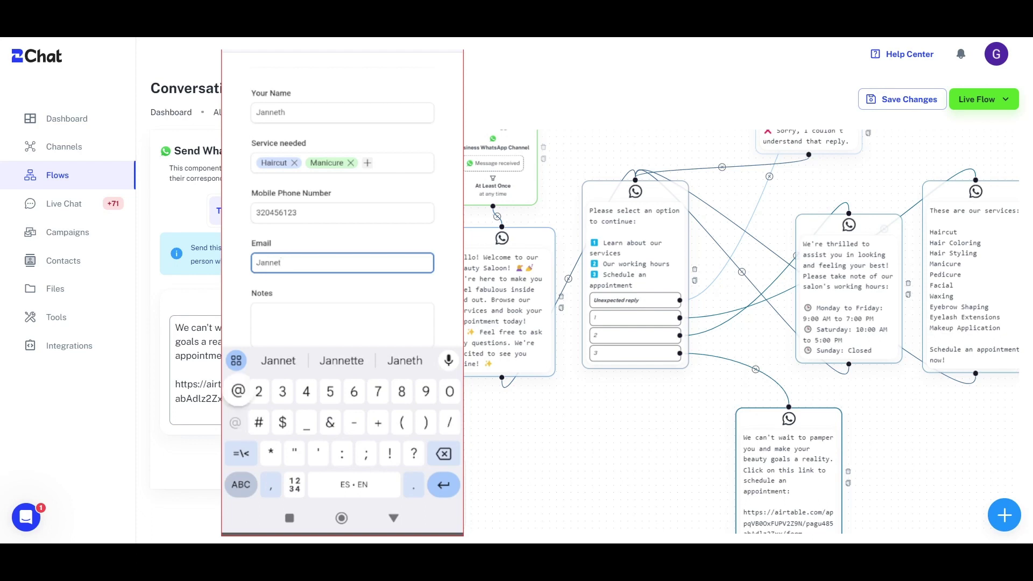
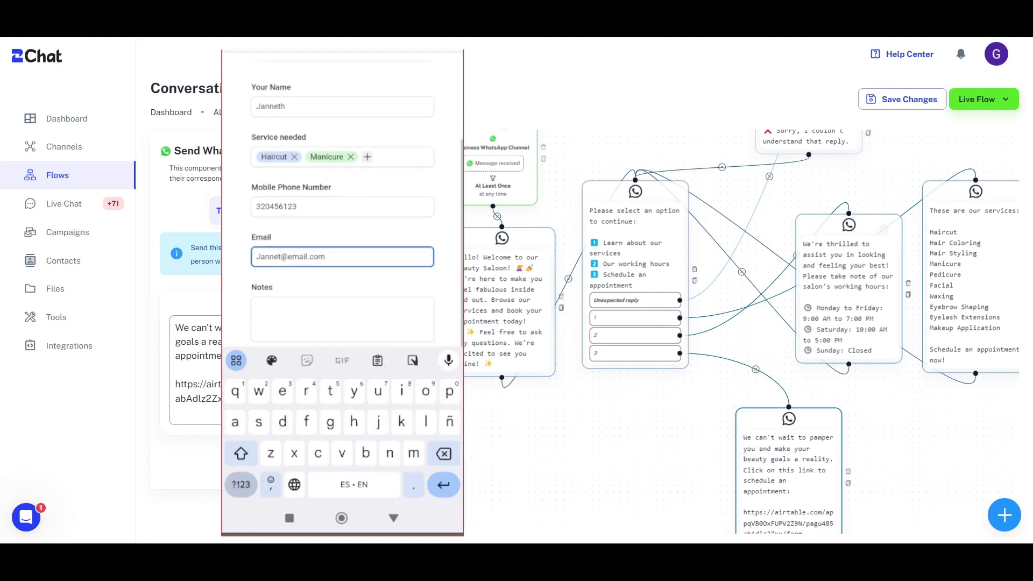
left_click(342, 318)
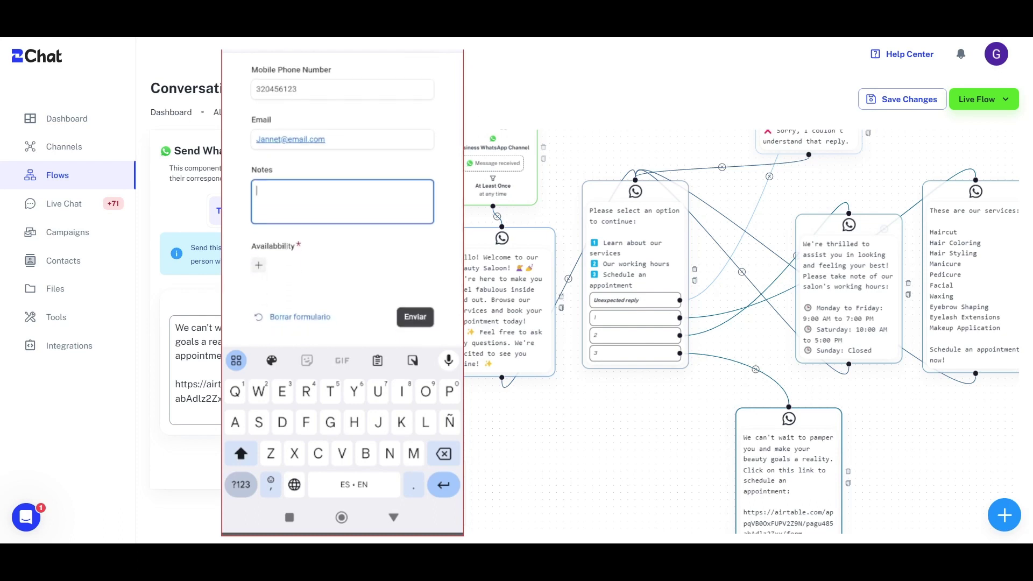
left_click(256, 267)
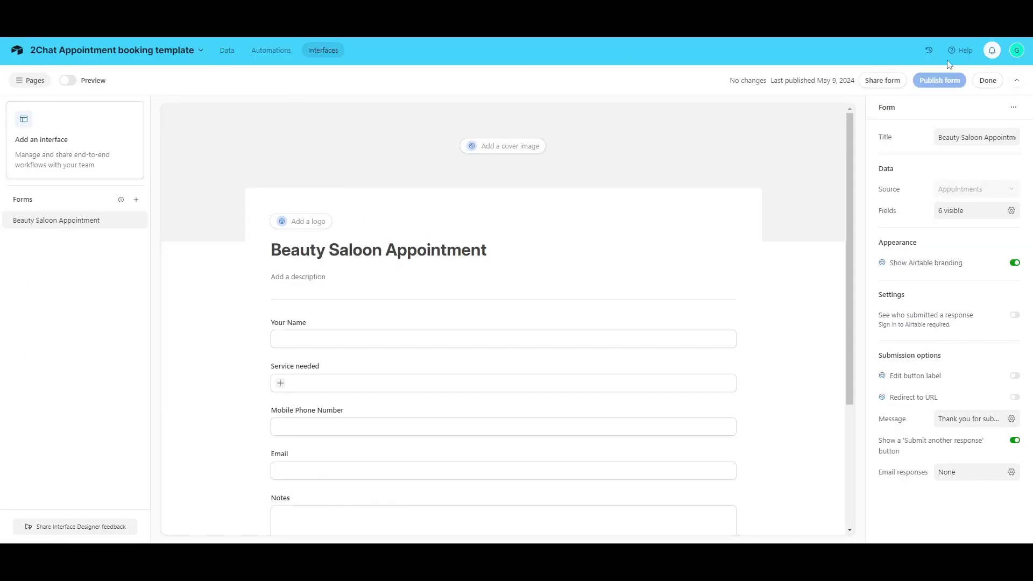
- Open the form's data and compare Availability's All Available Times and Only Available Times views
left_click(987, 80)
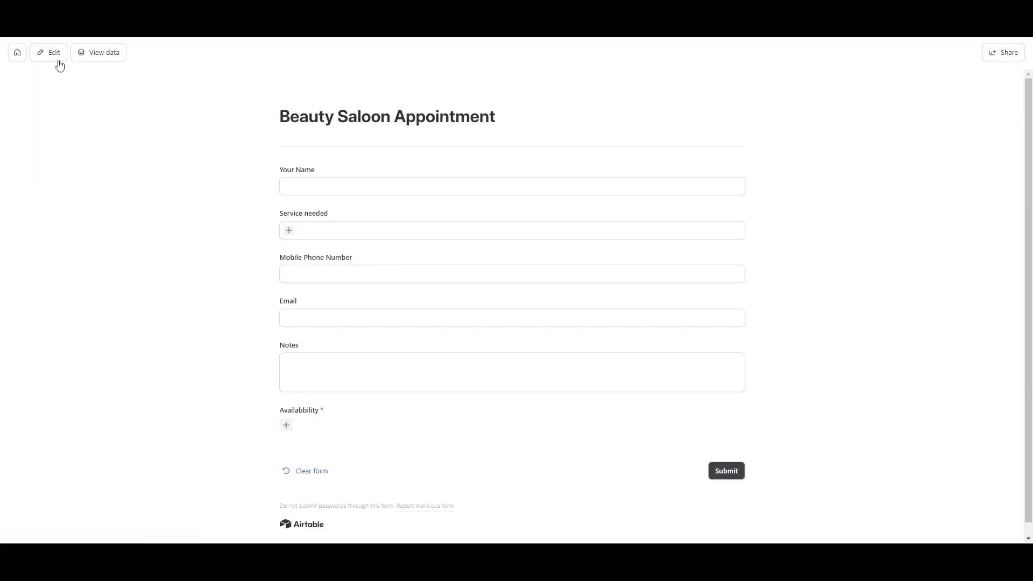
left_click(99, 54)
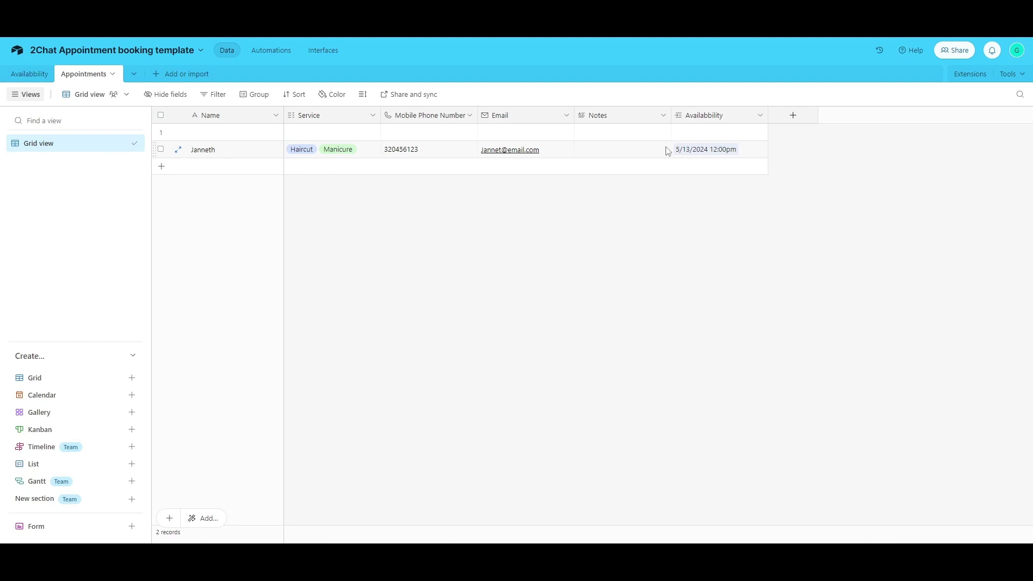
left_click(41, 75)
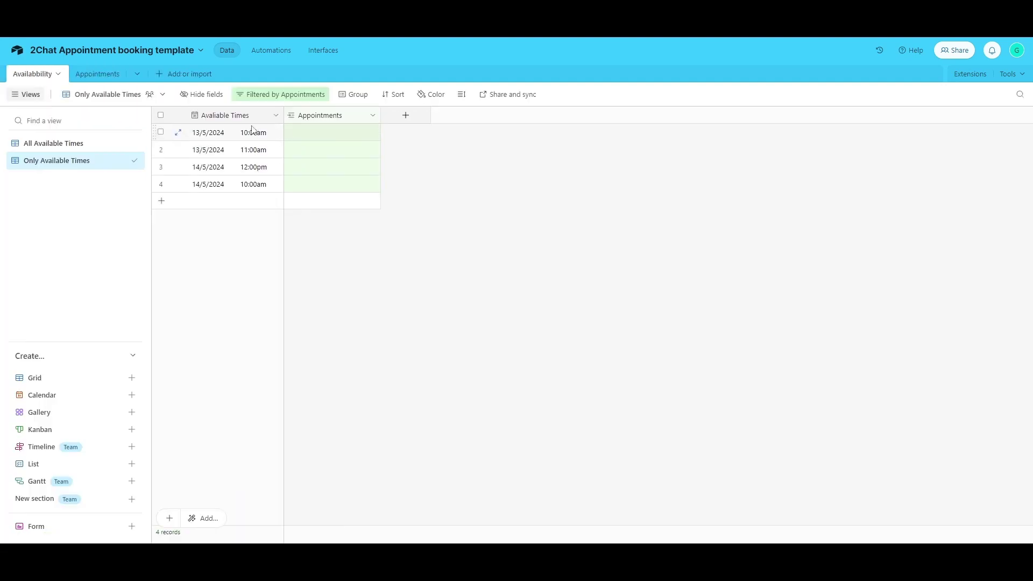
left_click(78, 145)
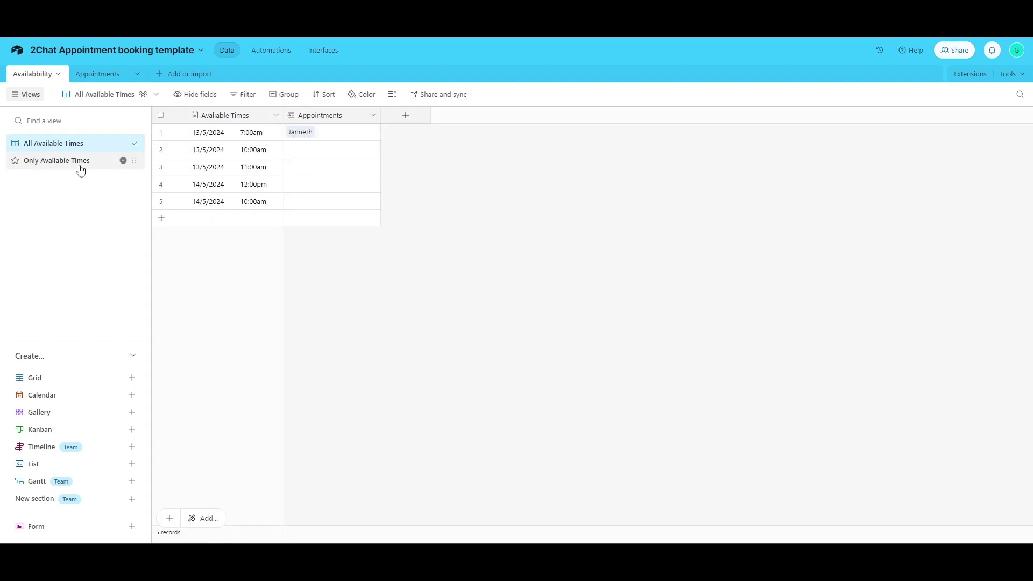
left_click(79, 161)
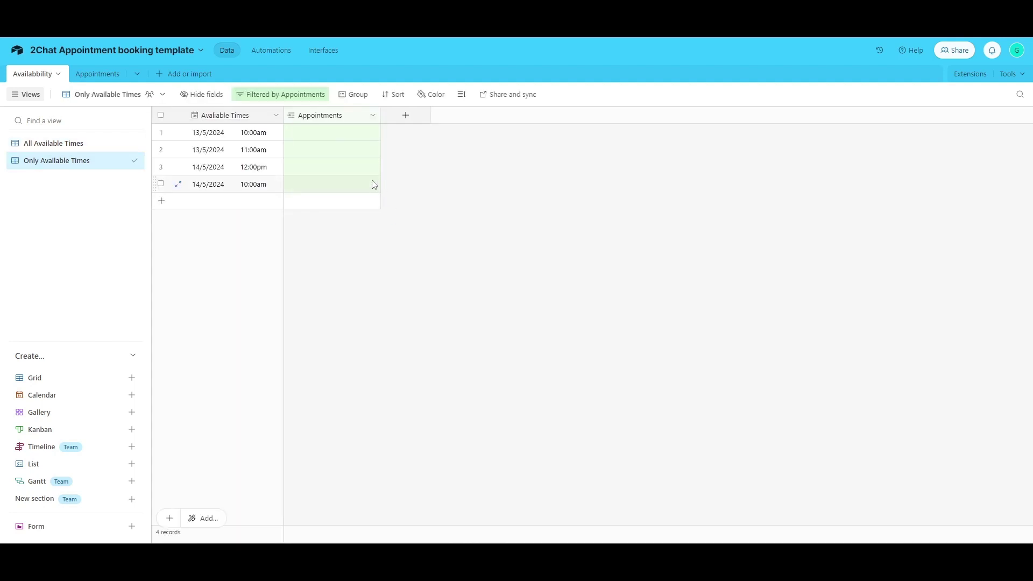